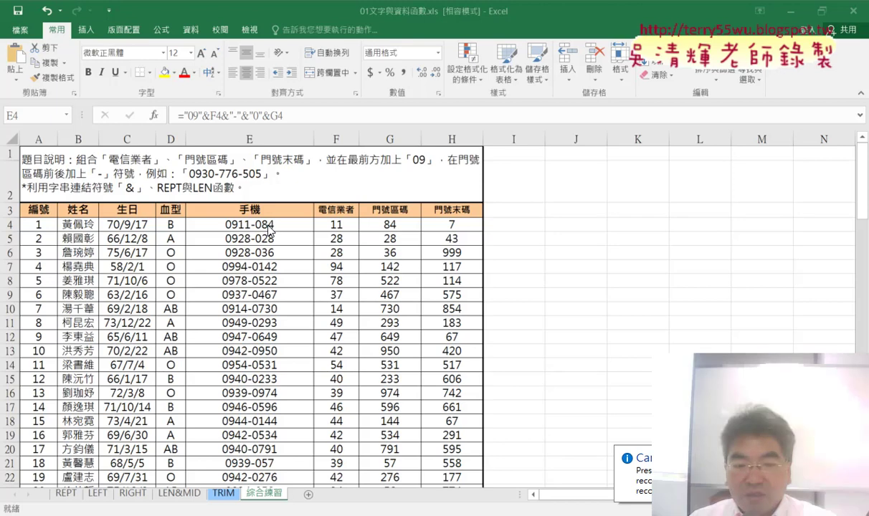
- Delete &"0"&G4 from E4's formula so it reads ="09"&F4&"-" and shows 0911-
left_click(278, 226)
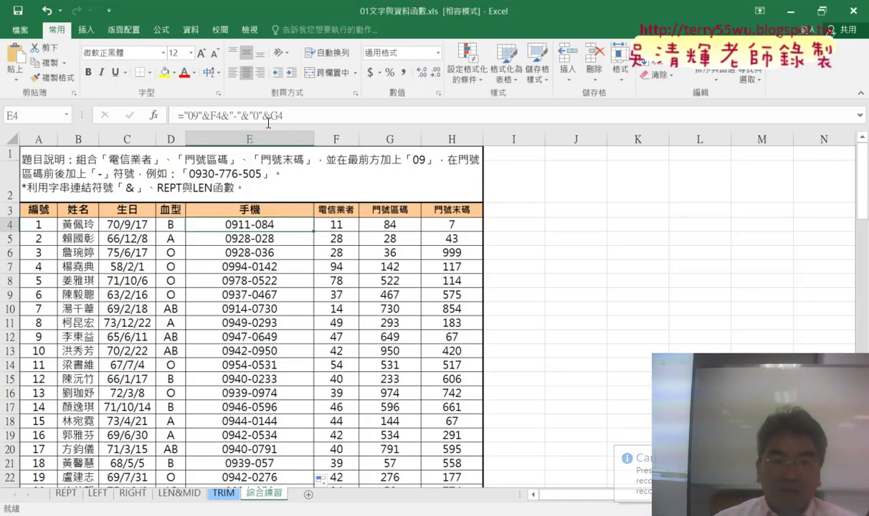
mouse_move(250, 115)
left_mouse_down()
mouse_move(323, 113)
mouse_move(242, 116)
left_mouse_up()
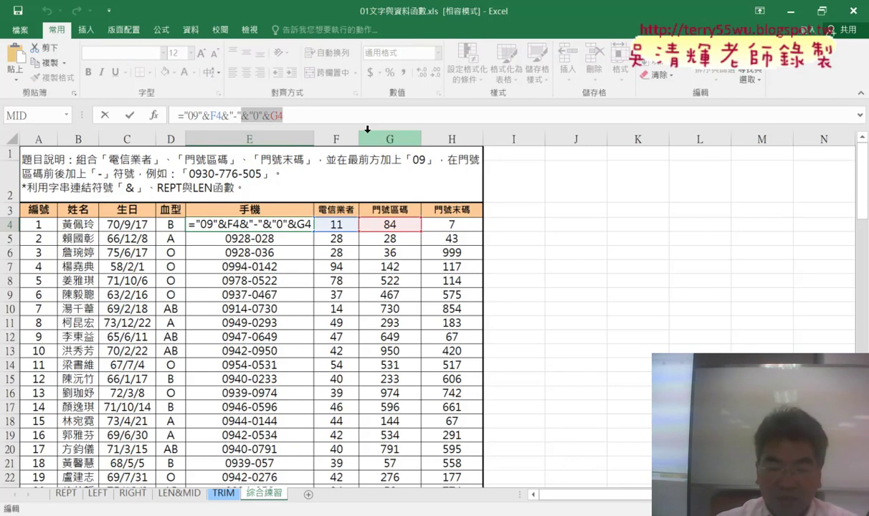
key("BackSpace")
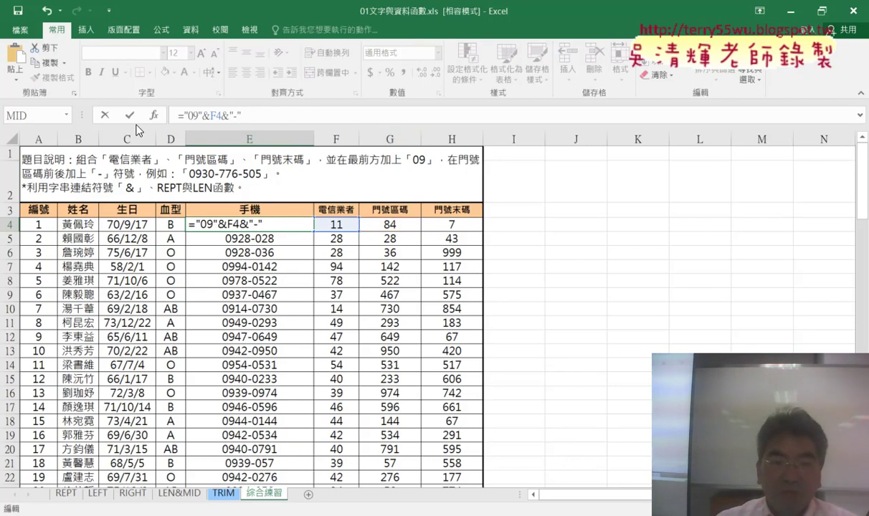
left_click(129, 117)
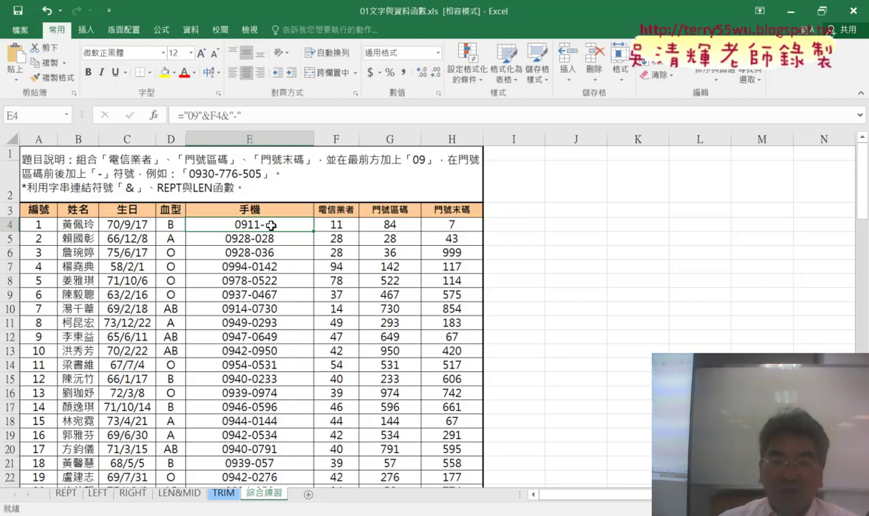
left_click(262, 123)
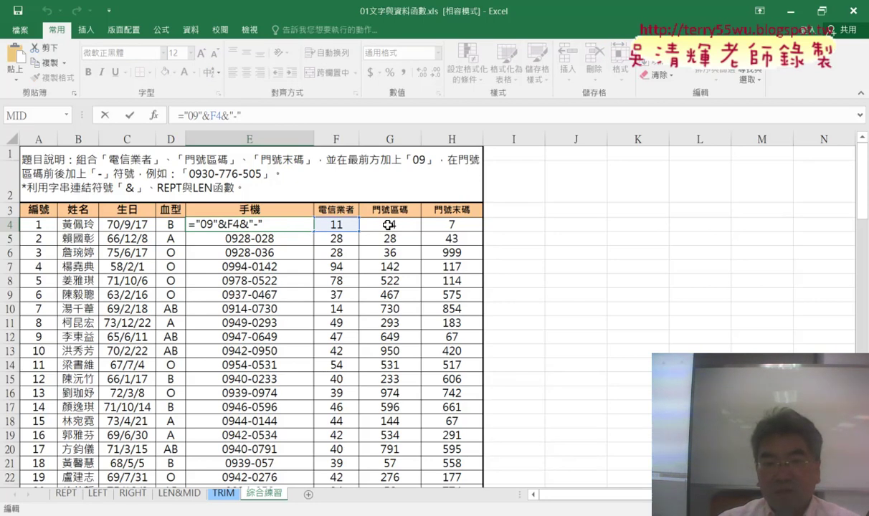
left_click(131, 117)
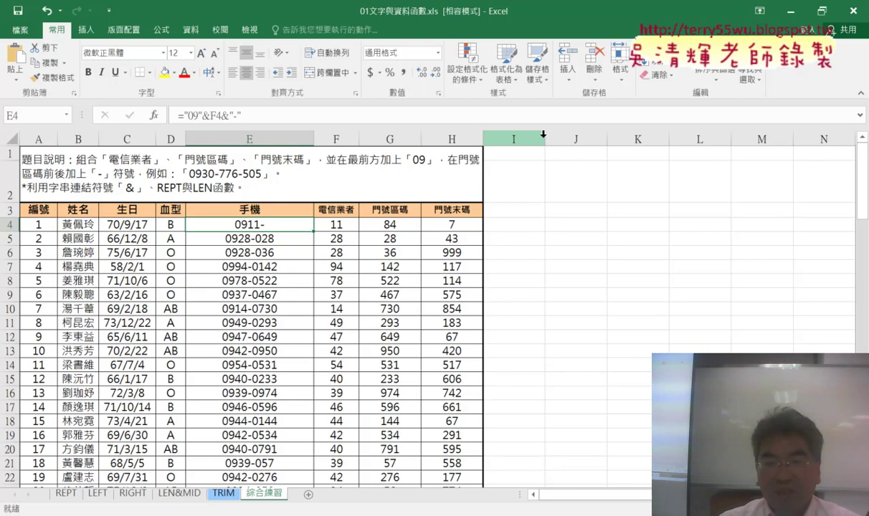
- Narrow column I and try a LEN helper on G4 in J4, then cancel it
left_click(543, 134)
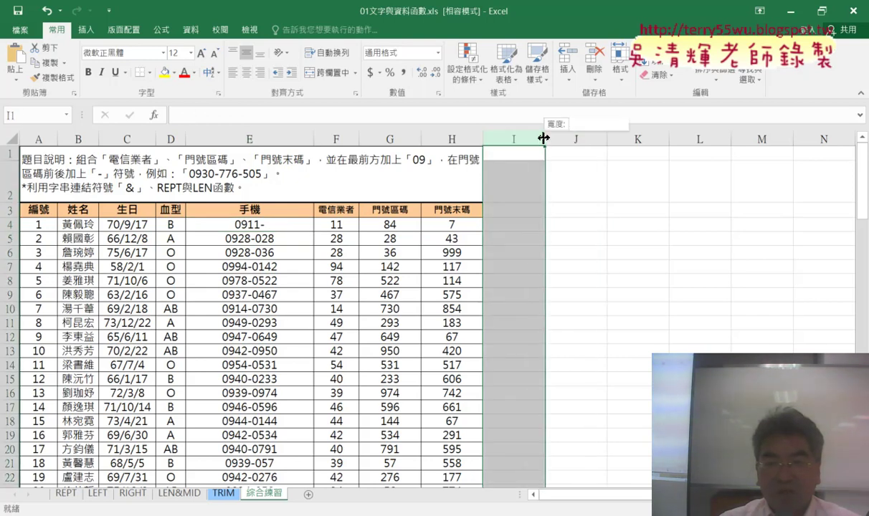
left_click_drag(542, 138, 499, 137)
left_click(510, 224)
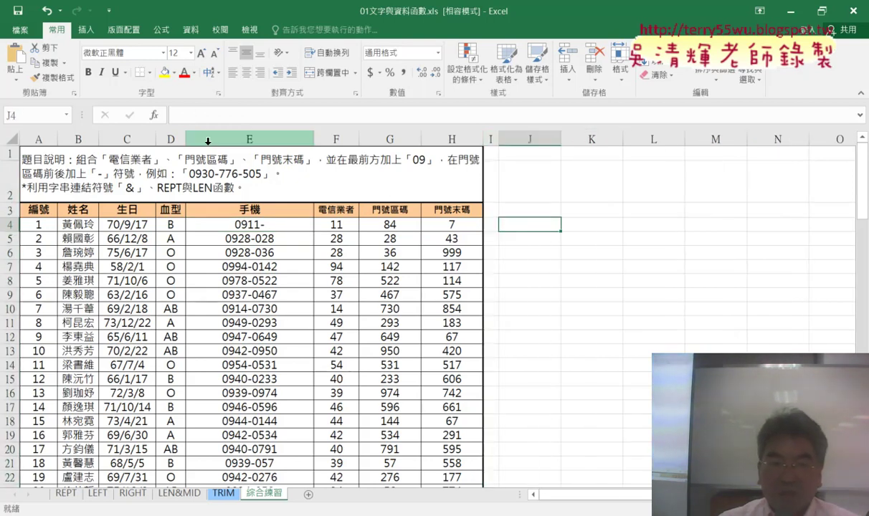
left_click(154, 114)
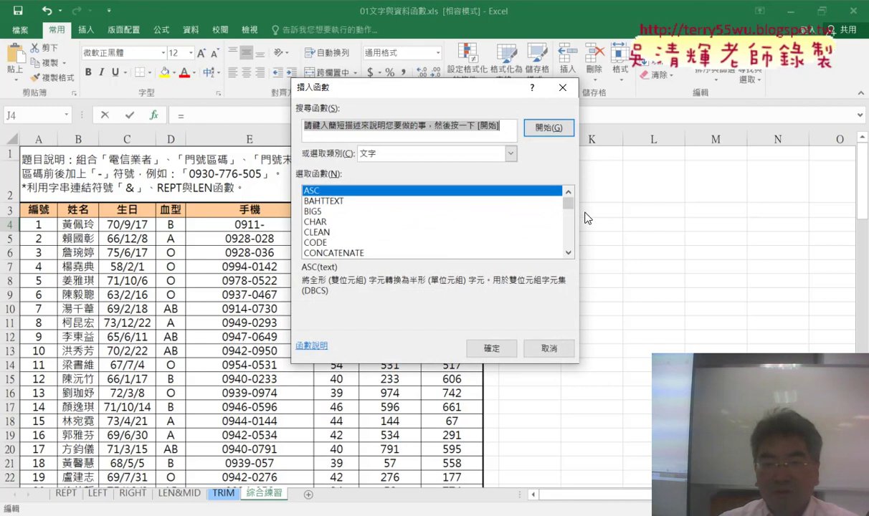
left_click_drag(572, 208, 572, 219)
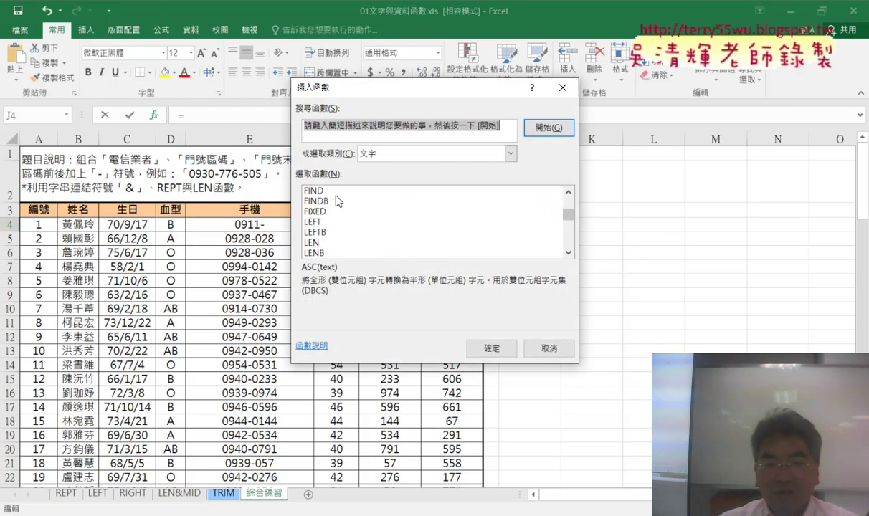
double_click(314, 243)
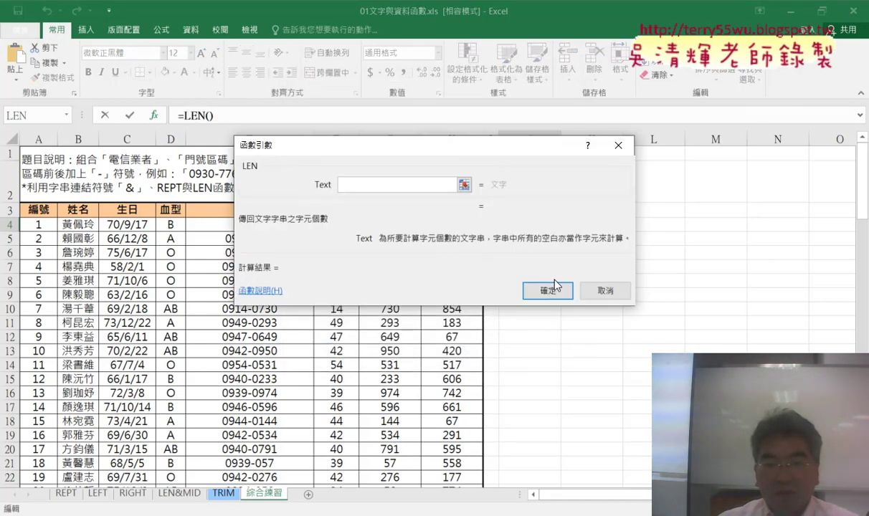
left_click_drag(452, 145, 527, 278)
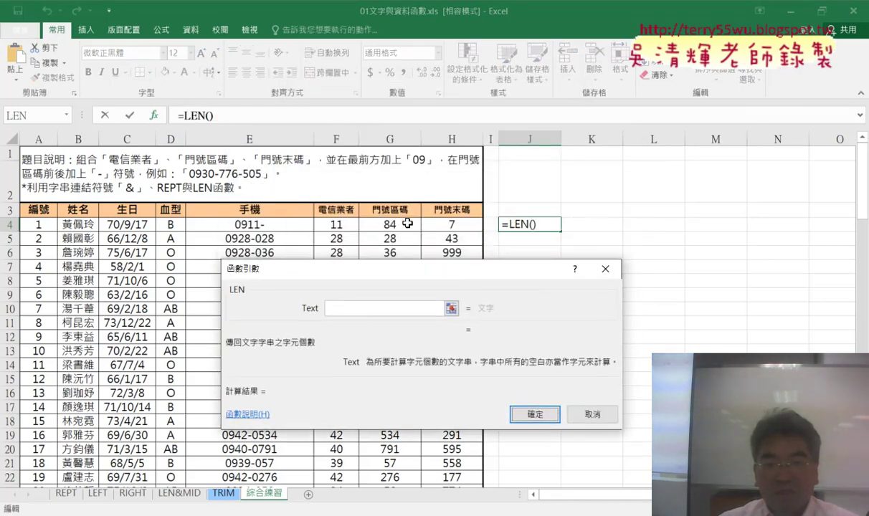
left_click(392, 221)
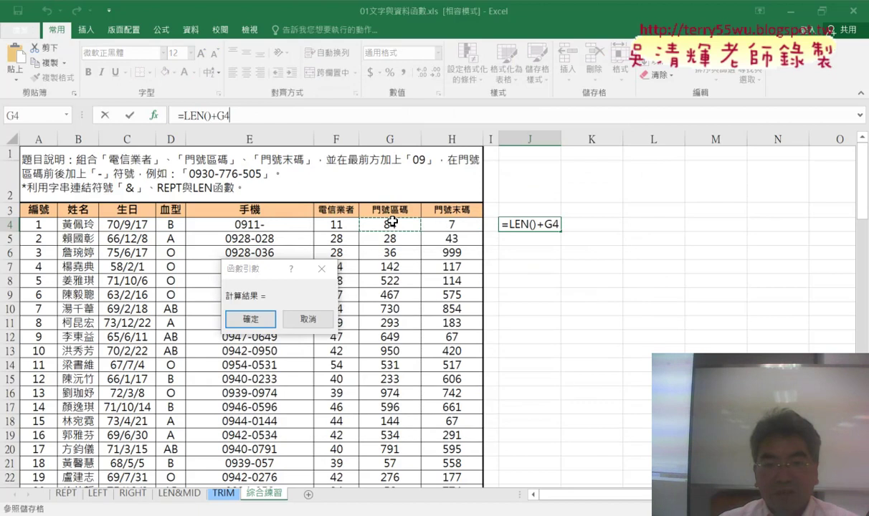
left_click(312, 319)
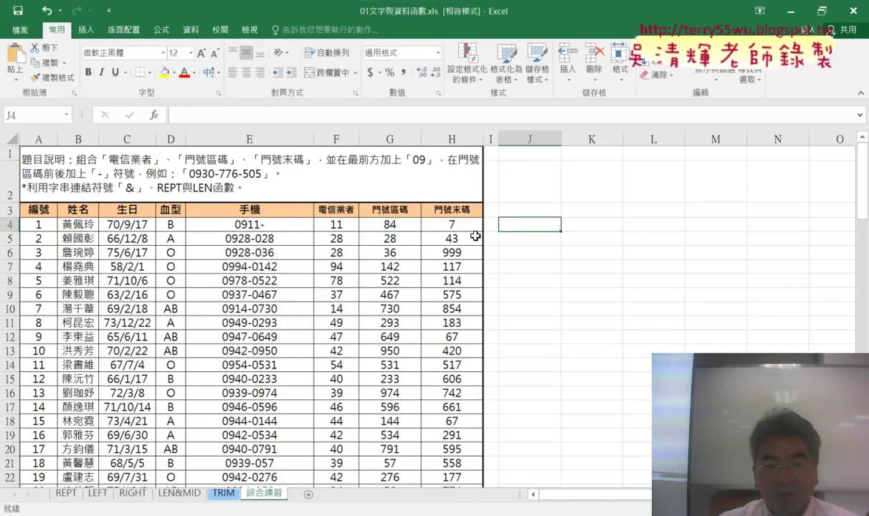
- Enter =LEN(G4) in J4 from the recently used functions, returning 2
left_click(153, 114)
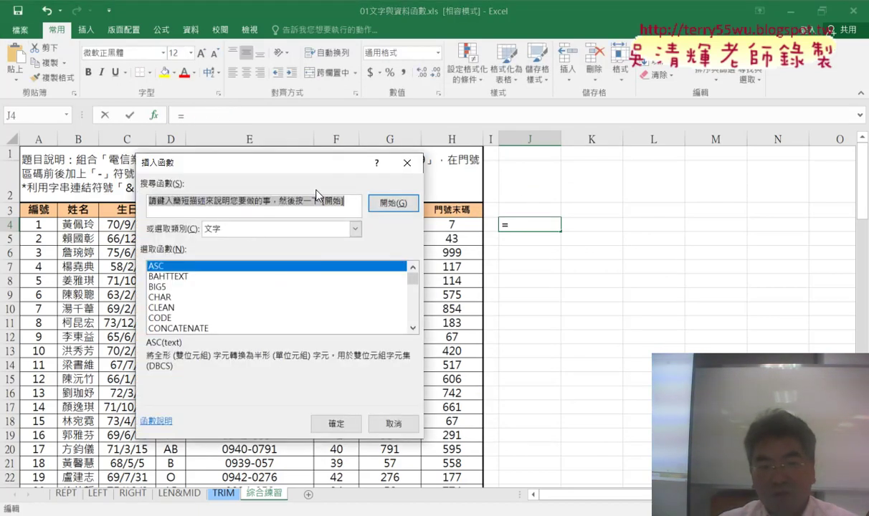
left_click(246, 233)
left_click(228, 240)
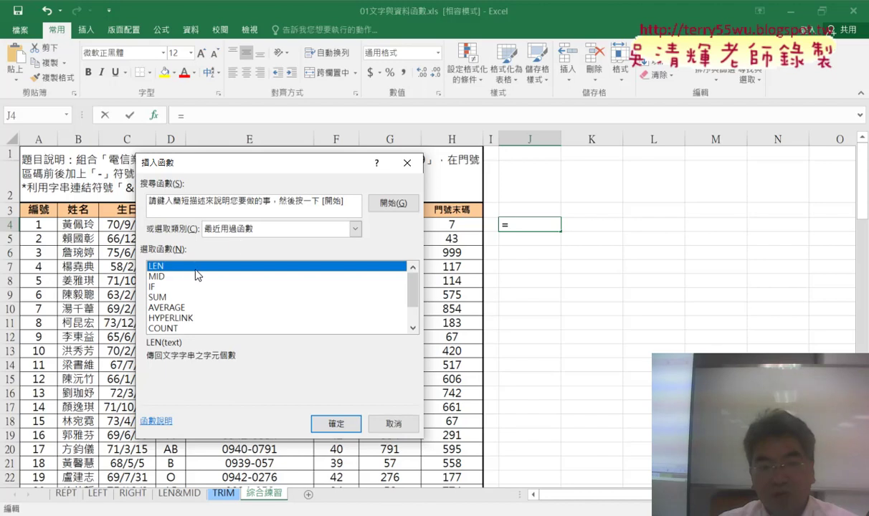
left_click(332, 424)
left_click_drag(271, 215, 356, 267)
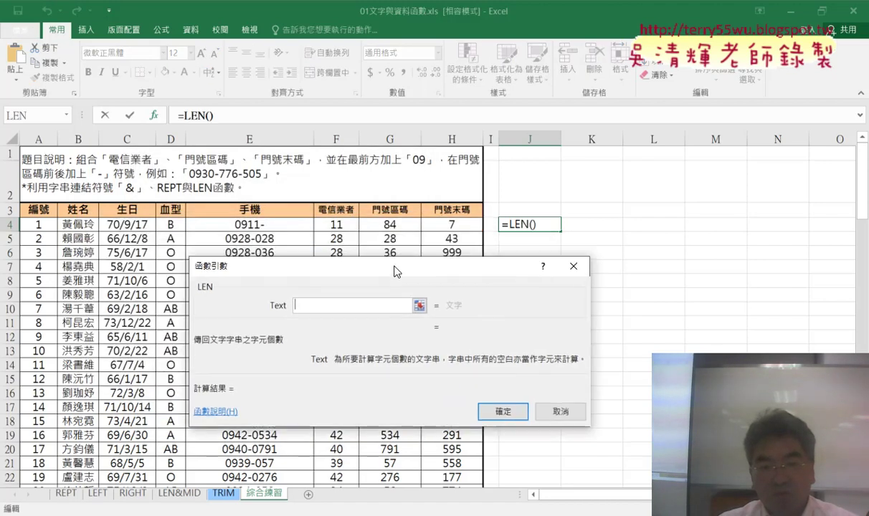
left_click(394, 226)
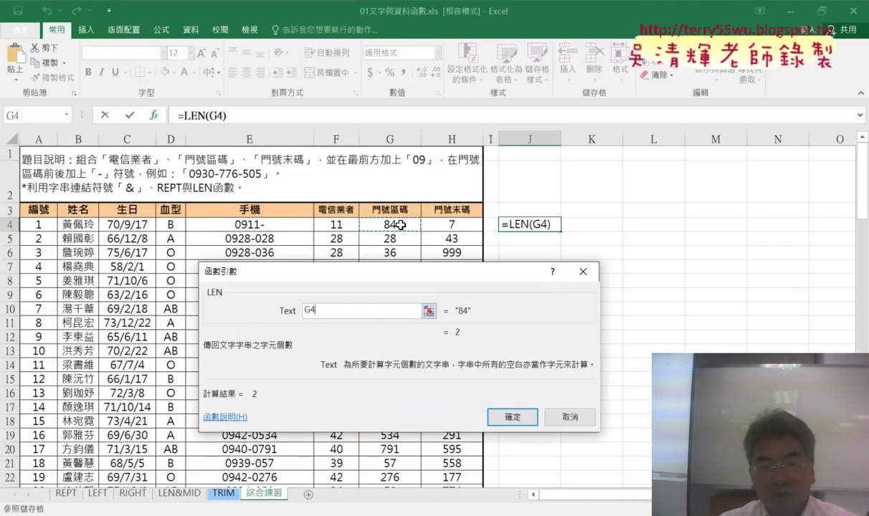
left_click(513, 417)
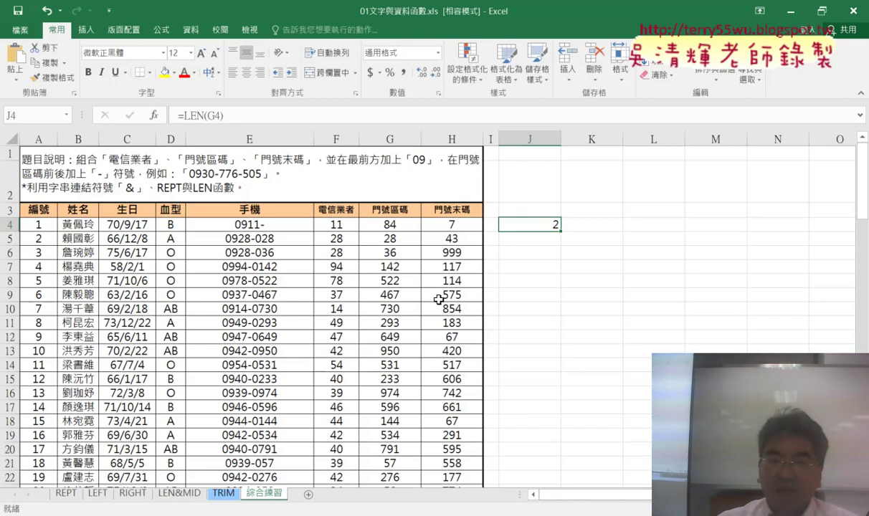
- Change J4's helper formula to =3-LEN(G4) so it returns 1
left_click(181, 115)
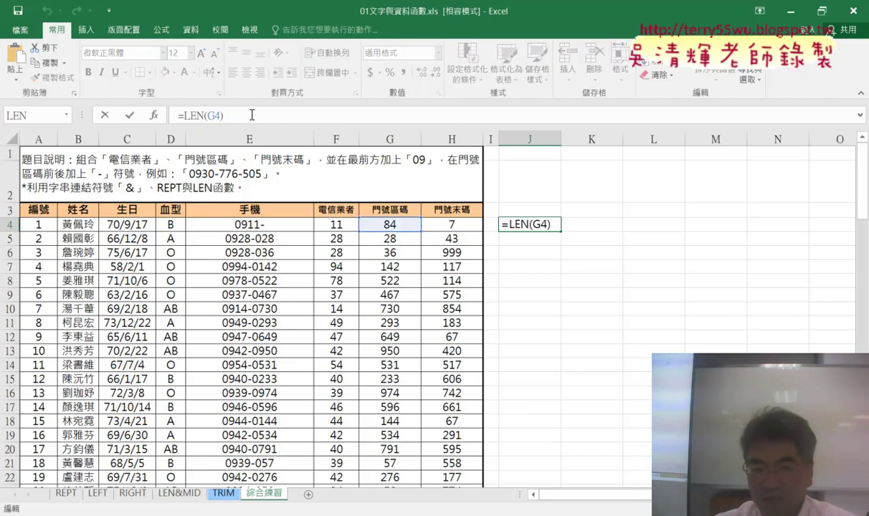
type("3-")
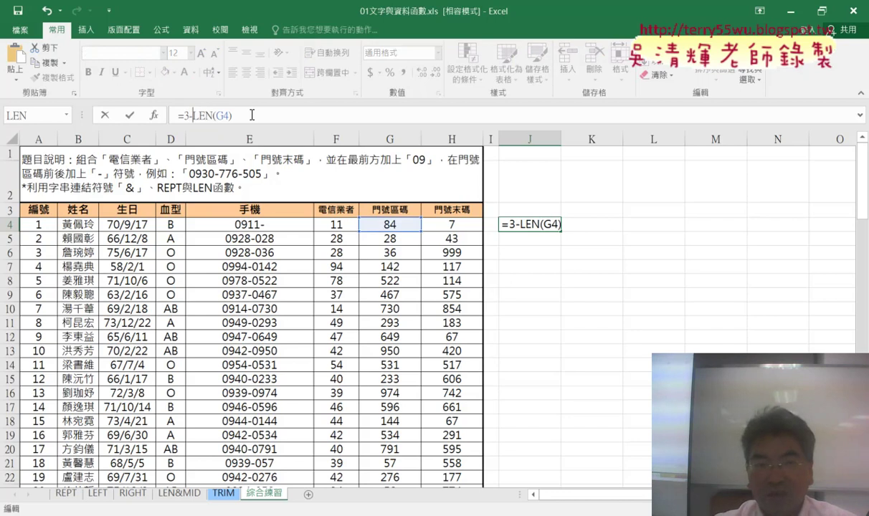
left_click_drag(246, 118, 192, 116)
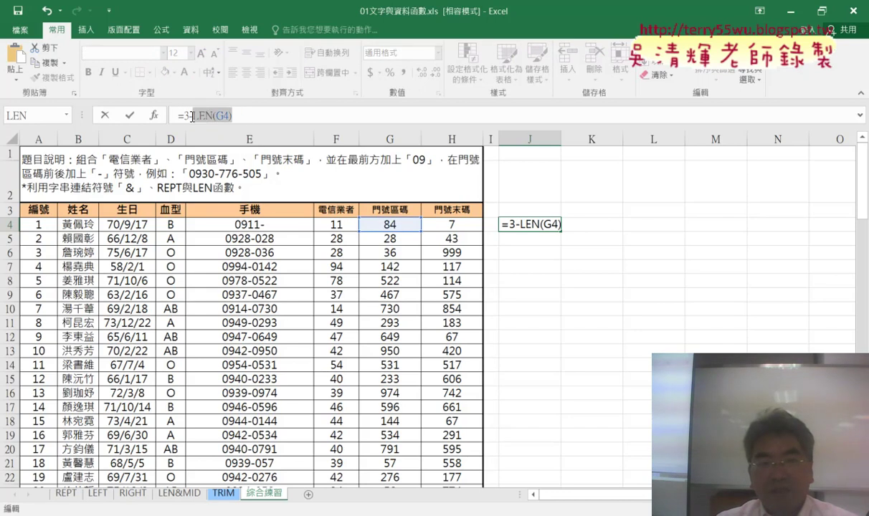
left_click(130, 116)
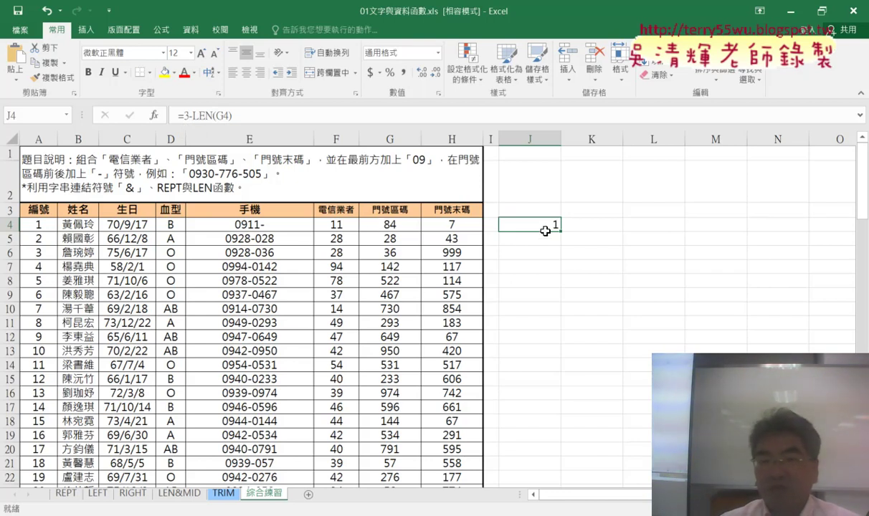
left_click_drag(178, 116, 230, 117)
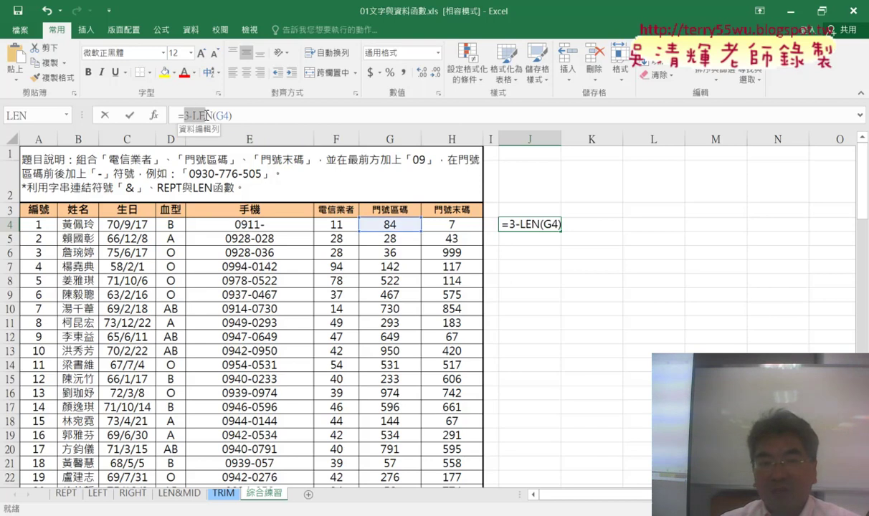
- Cut 3-LEN(G4) out of J4 and insert REPT from the Text function category
right_click(230, 118)
left_click(234, 123)
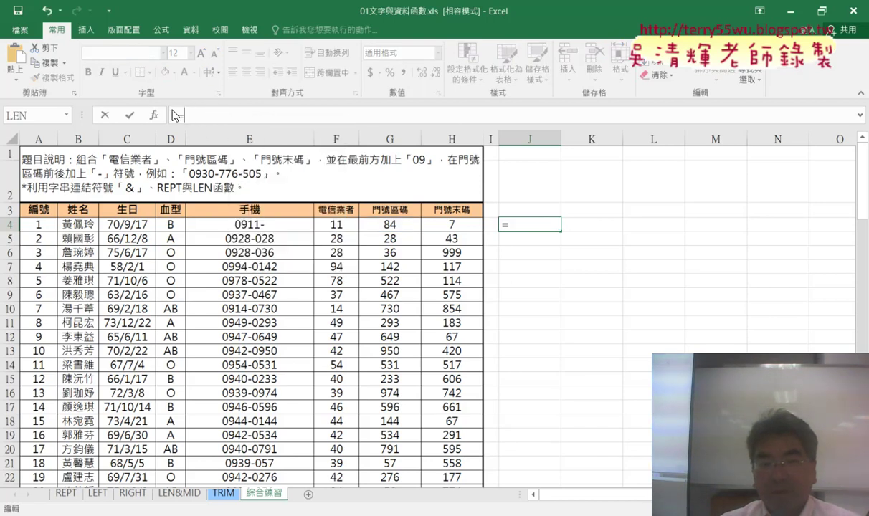
left_click(156, 115)
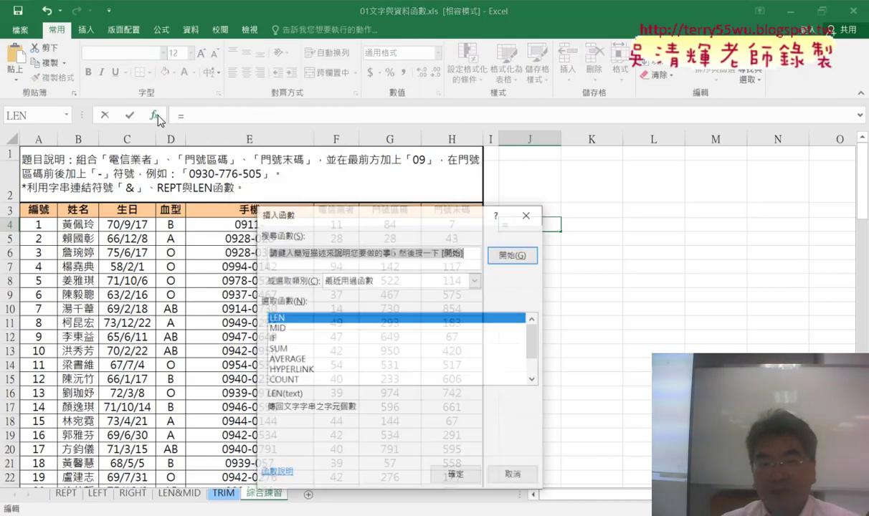
left_click(474, 280)
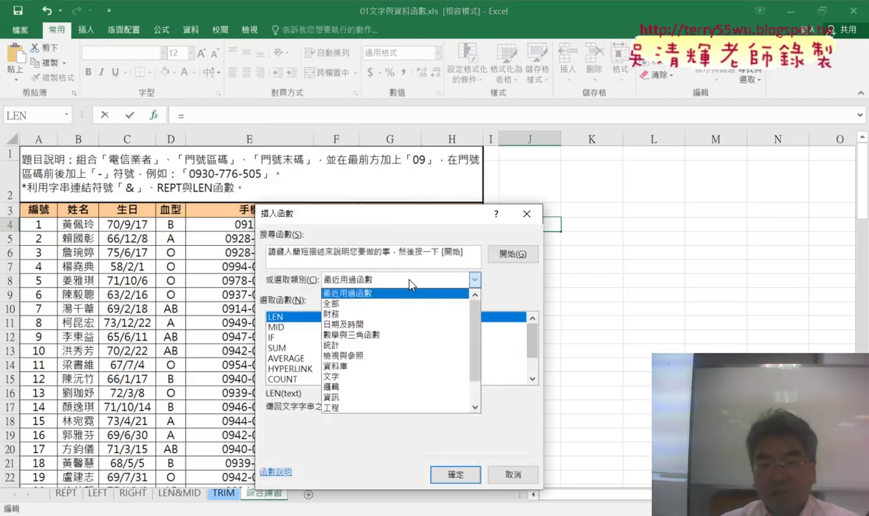
left_click(394, 378)
scroll(506, 330, "down", 2)
scroll(505, 330, "down", 4)
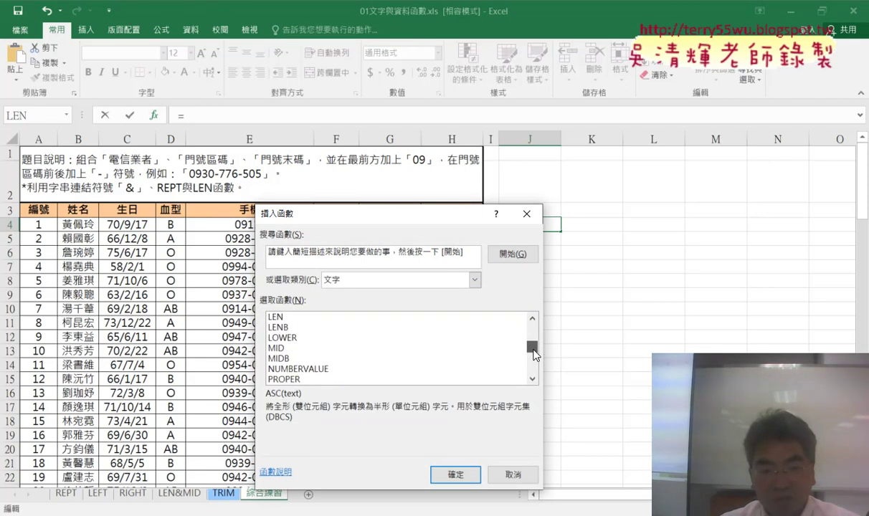
scroll(506, 330, "down", 1)
scroll(534, 355, "down", 1)
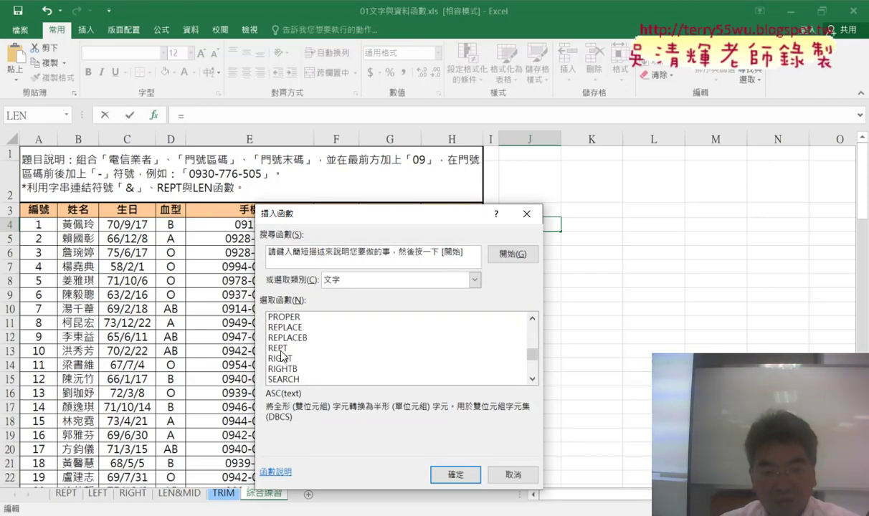
double_click(269, 331)
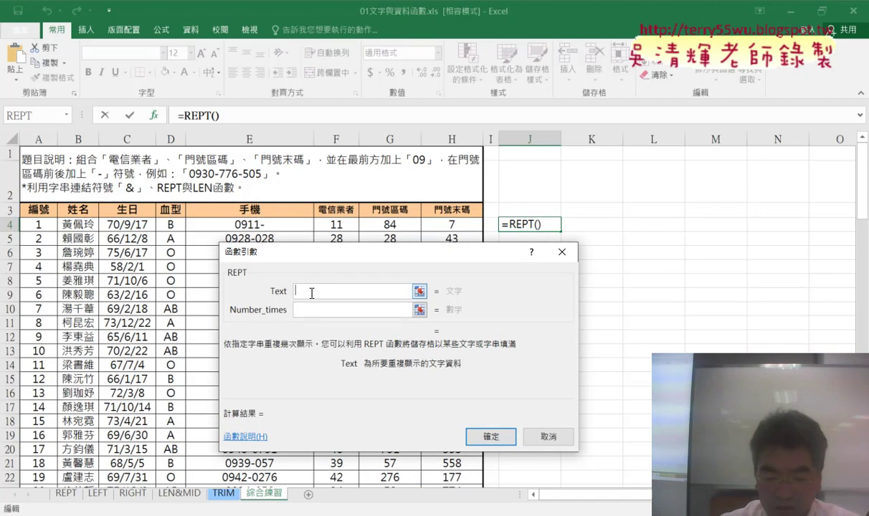
- Give REPT the text "0" and the pasted repeat count 3-LEN(G4)
type("\"")
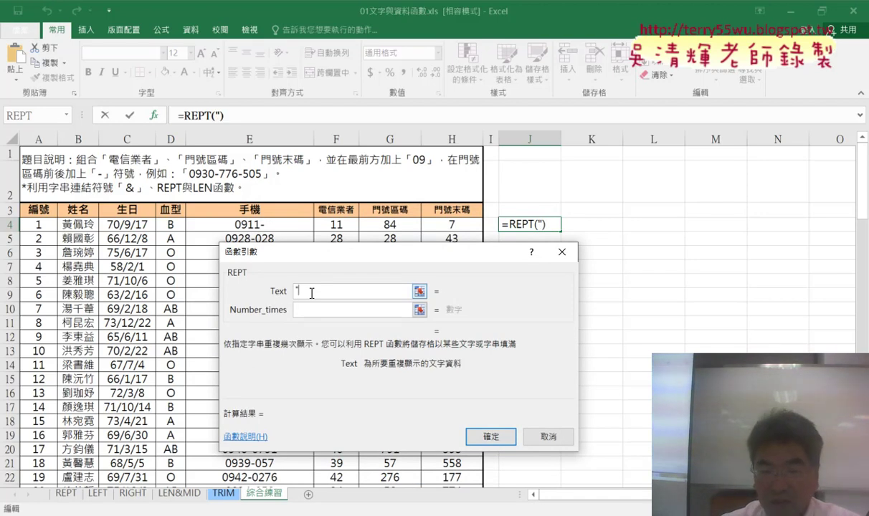
type("0")
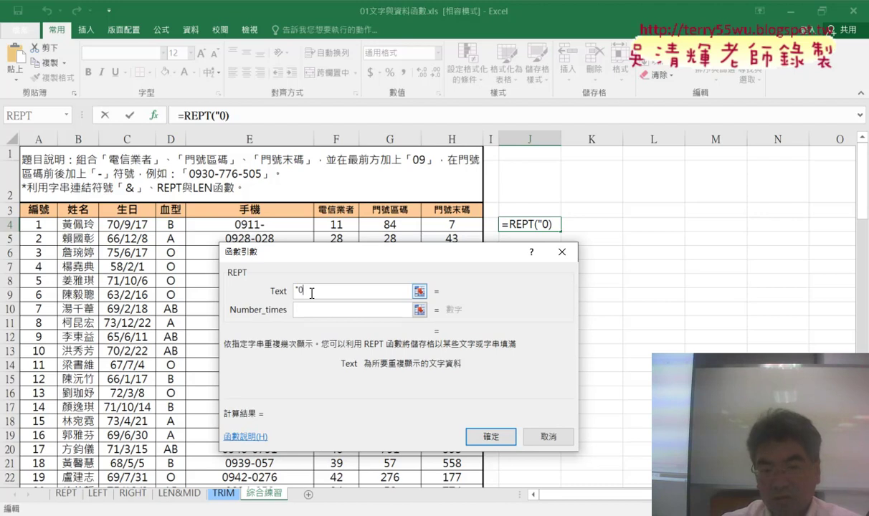
type("\"")
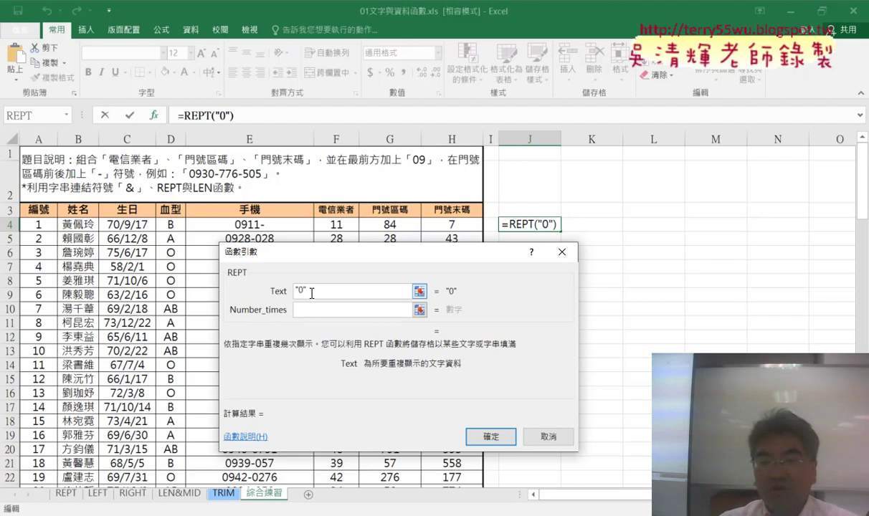
left_click(319, 310)
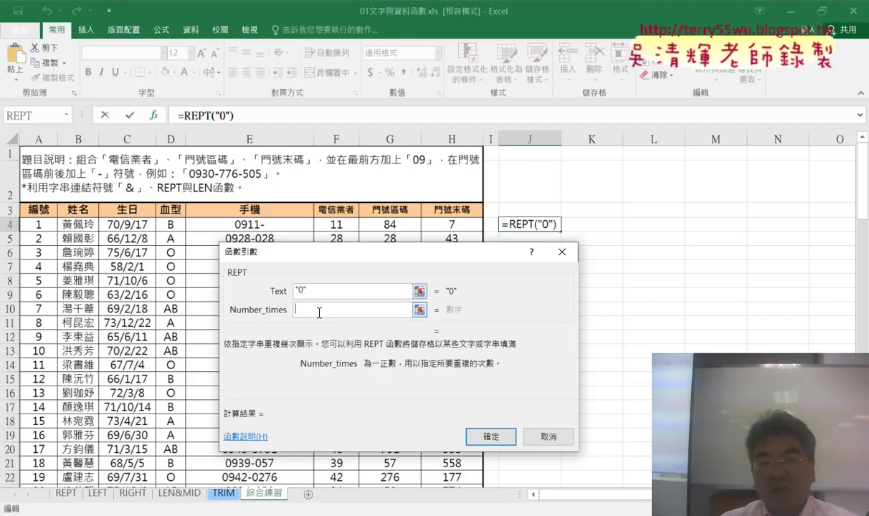
right_click(319, 313)
left_click(344, 351)
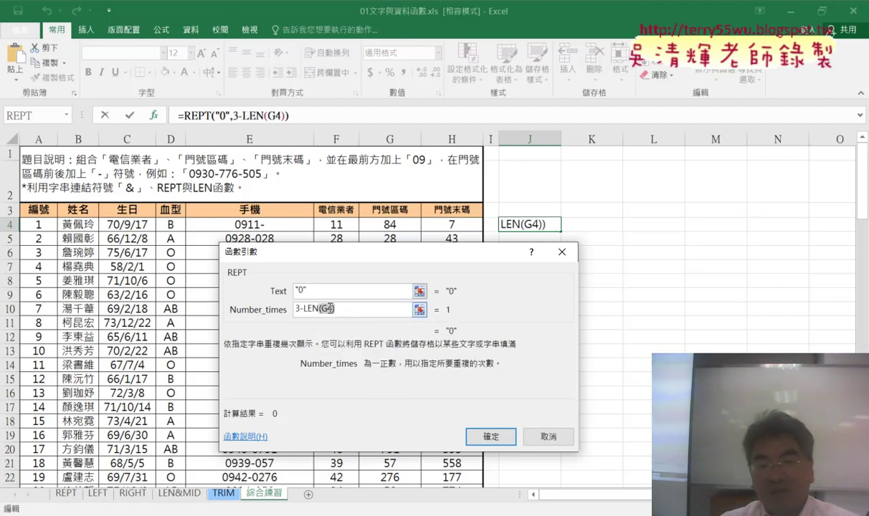
left_click_drag(330, 308, 282, 313)
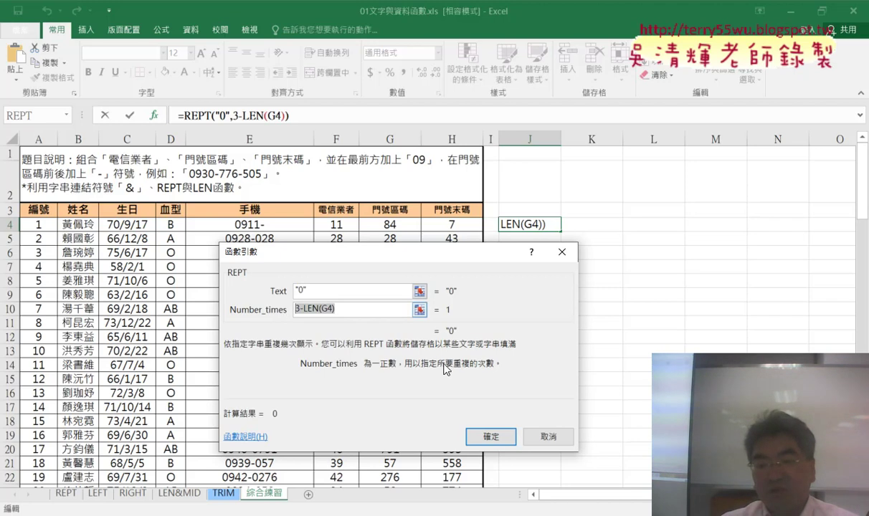
left_click(499, 437)
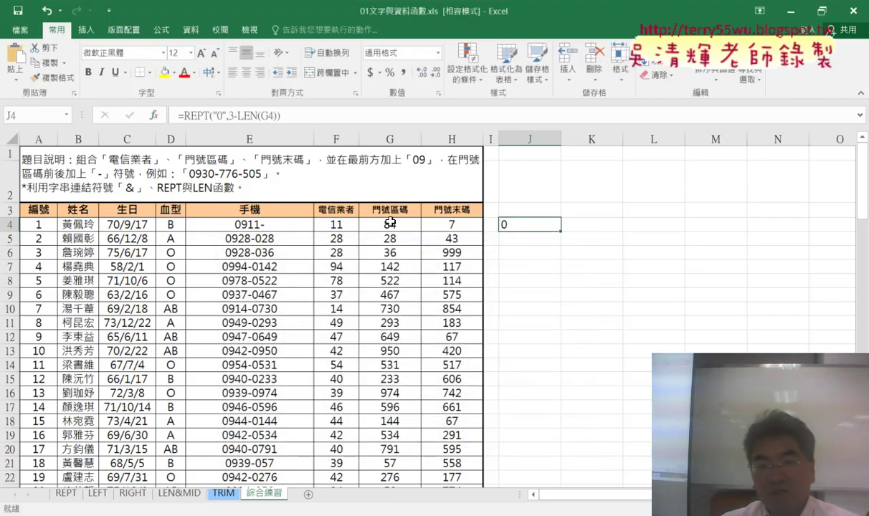
- Append &G4 to J4's formula so it displays 084
left_click(312, 118)
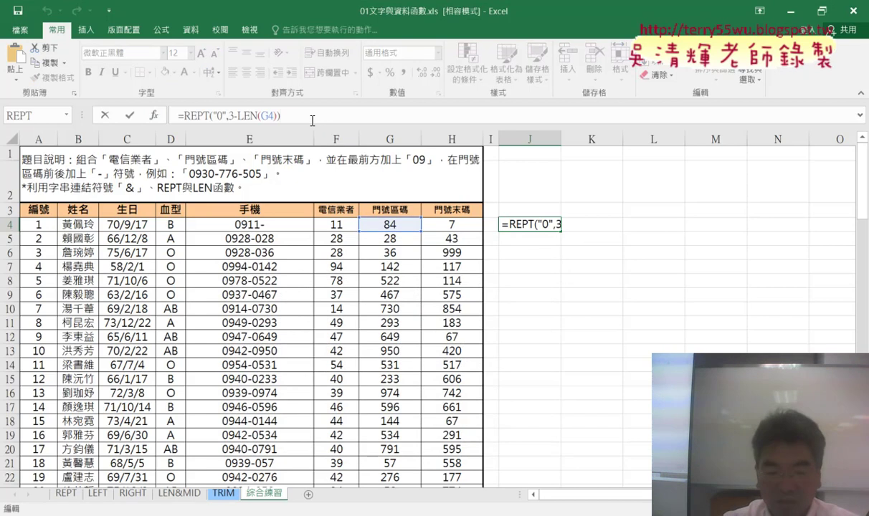
type("&")
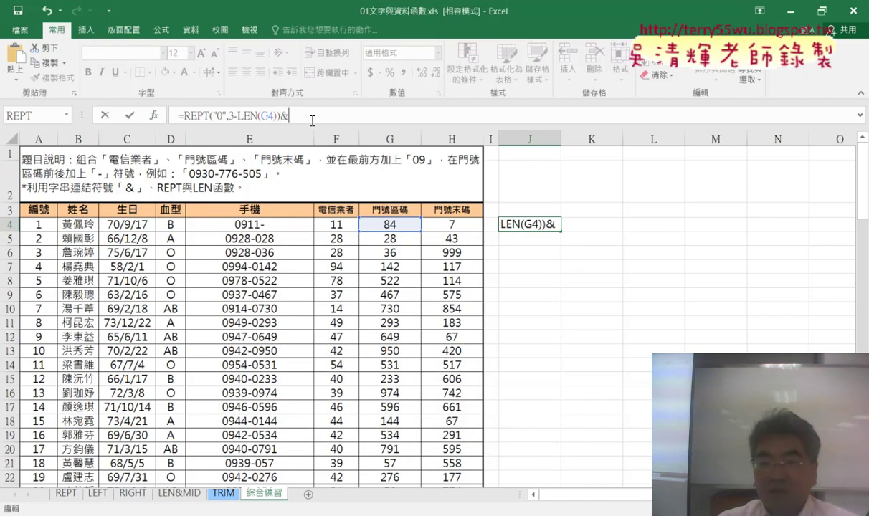
left_click(394, 226)
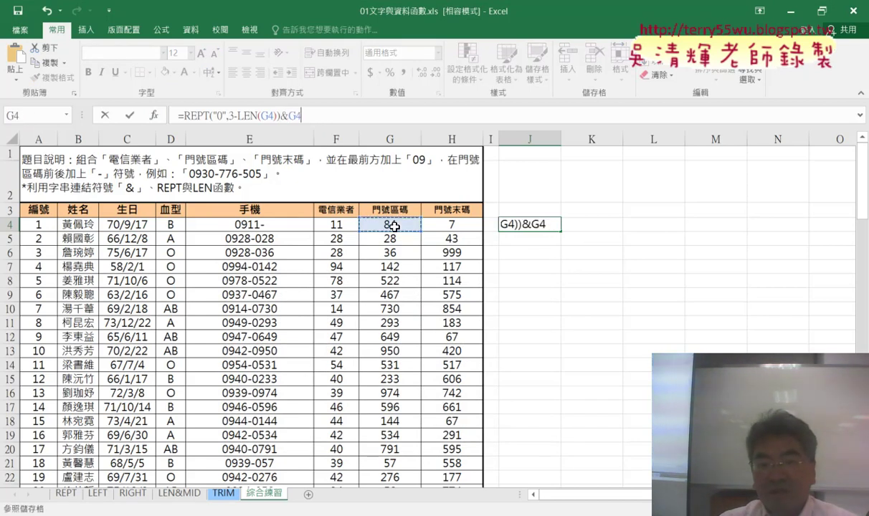
left_click(130, 115)
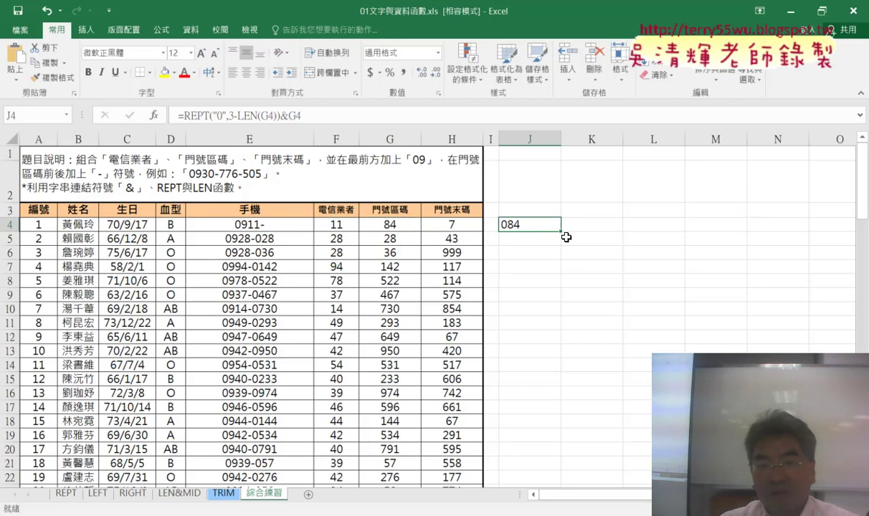
- Fill J4's padding formula down column J, giving 028, 036, 057 and the rest
left_click_drag(561, 233, 562, 355)
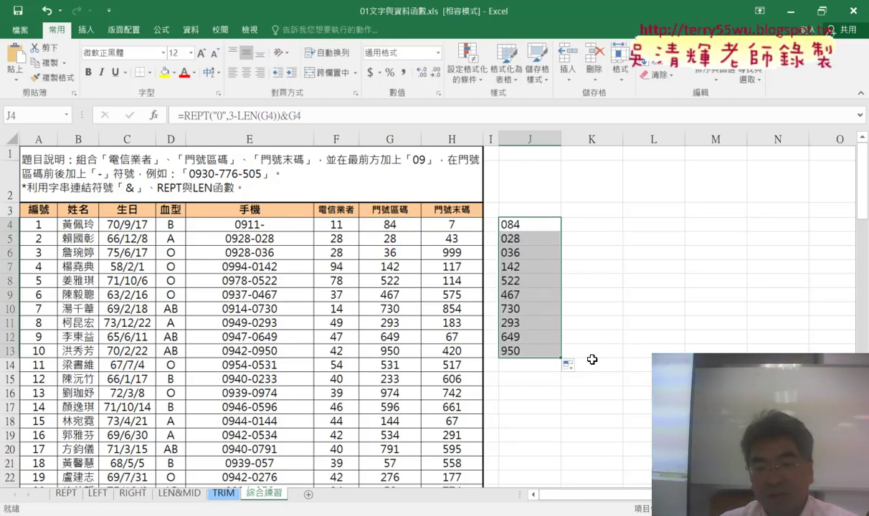
double_click(561, 357)
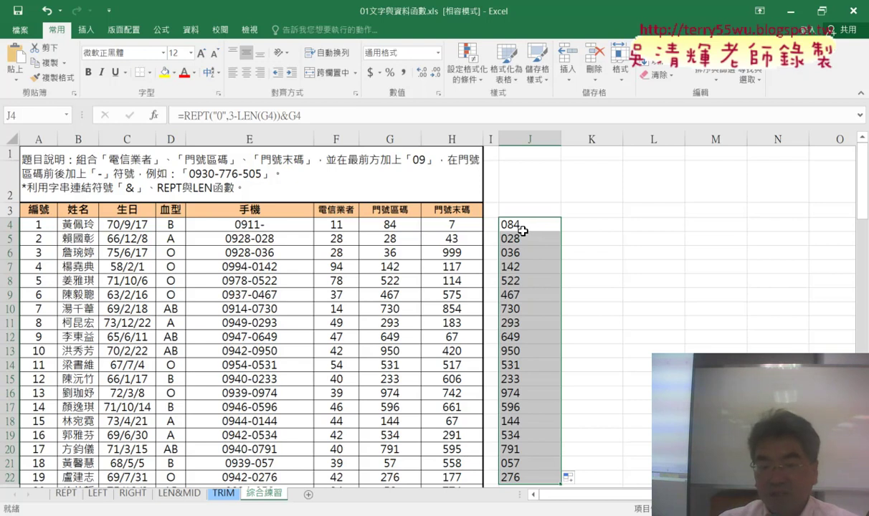
key("Delete")
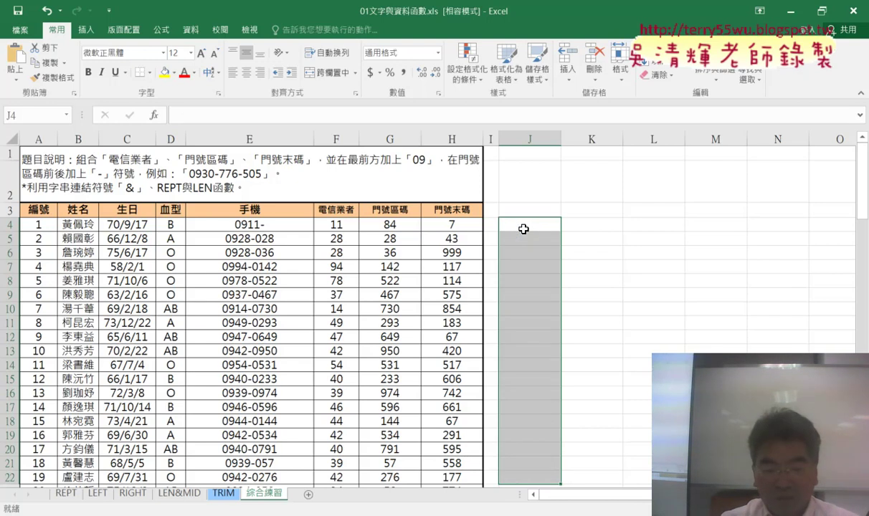
key("ctrl+z")
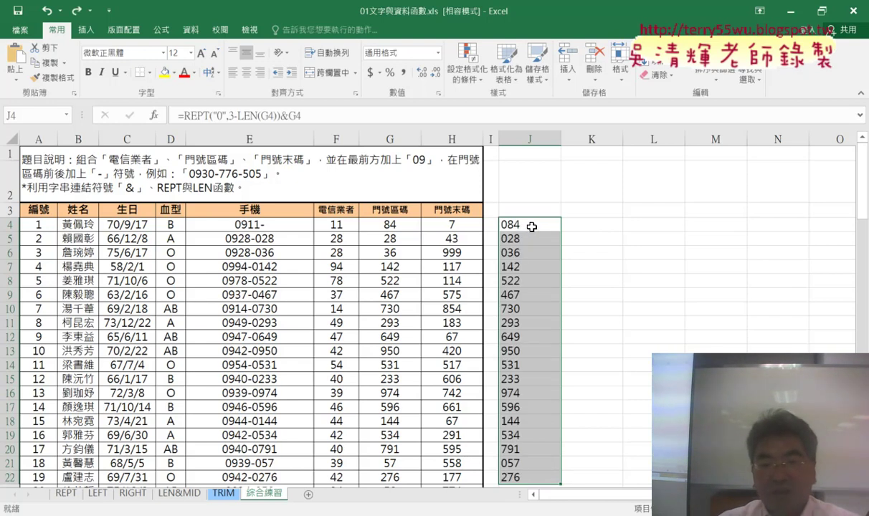
left_click(532, 226)
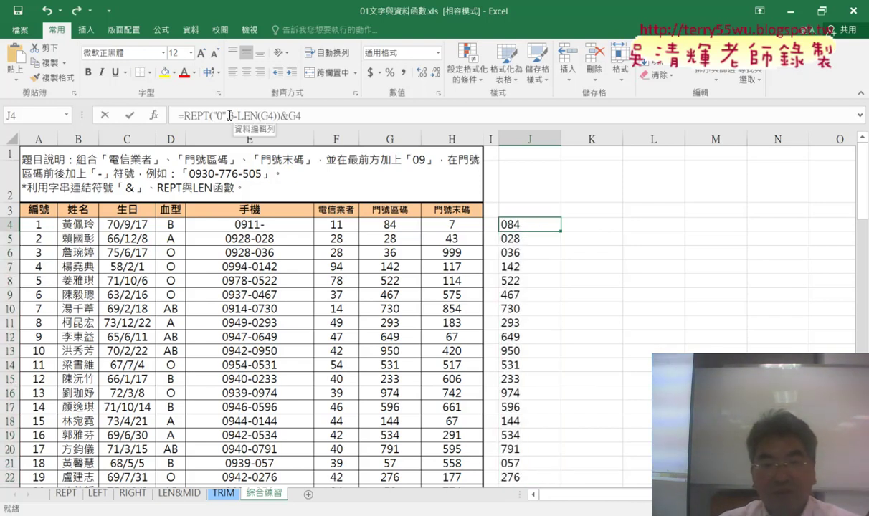
left_click_drag(229, 115, 298, 117)
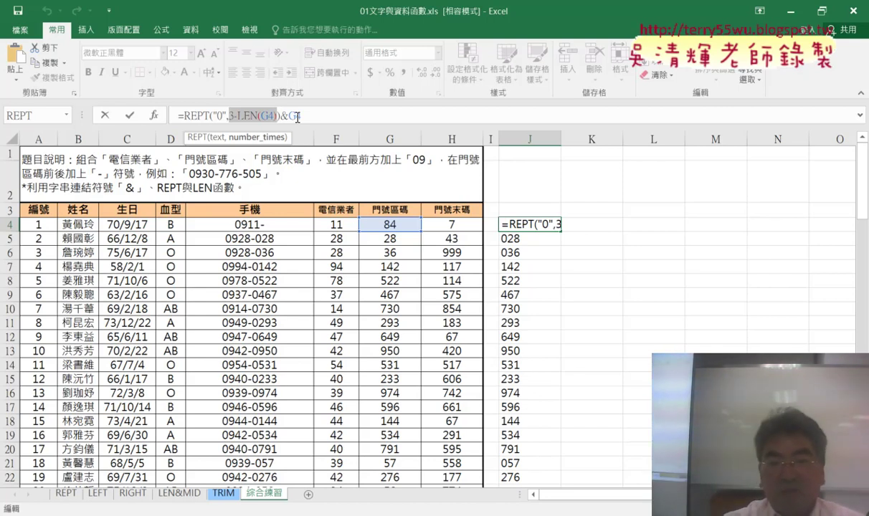
key("ctrl+Return")
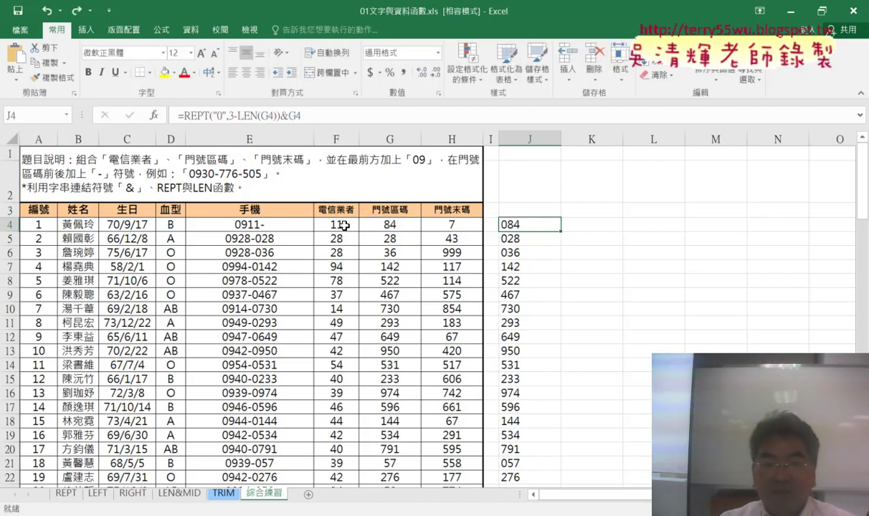
left_click(258, 224)
- Add & to E4's formula and remove the half-typed rept( so it reads ="09"&F4&"-"&
left_click(251, 115)
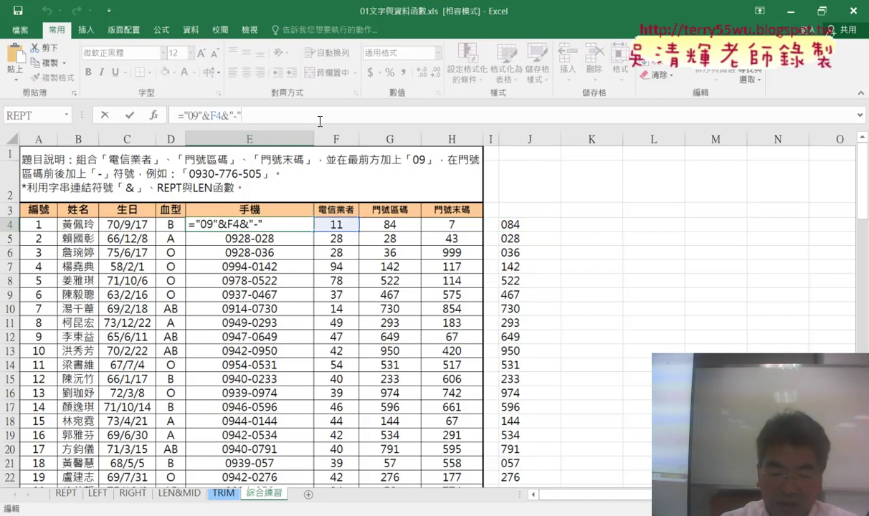
type("&")
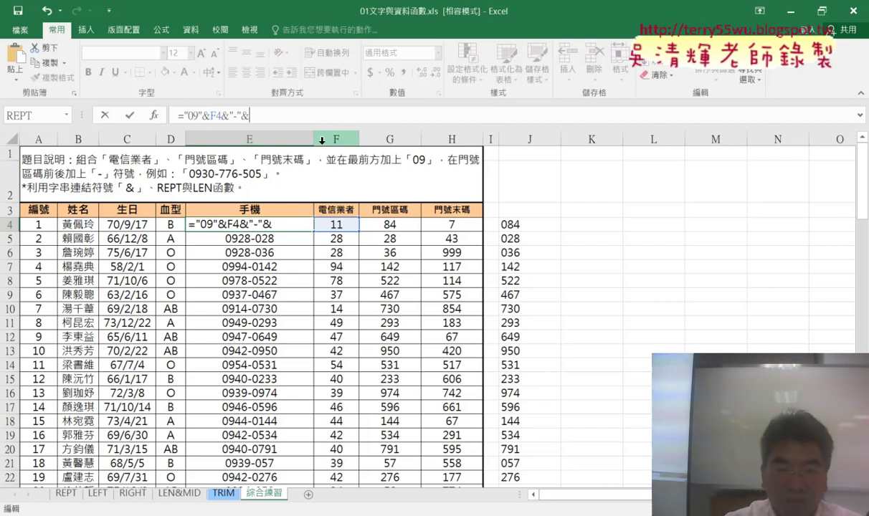
type("re")
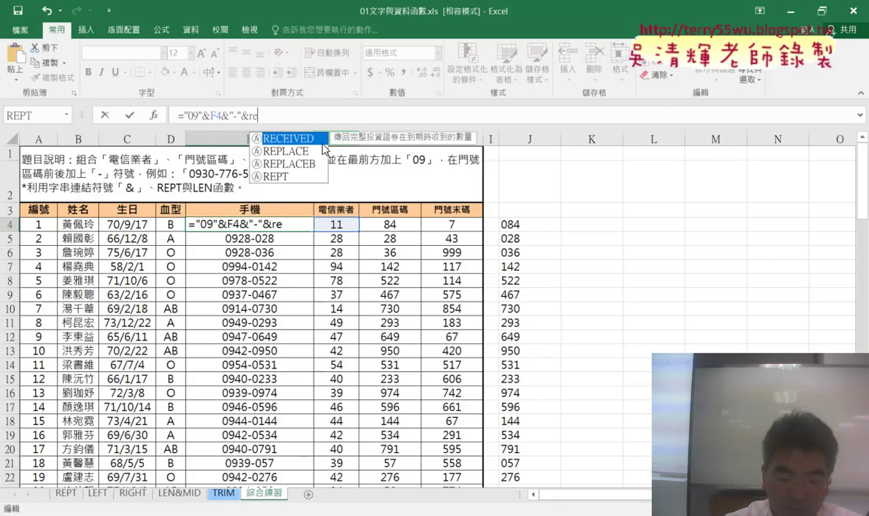
type("pt")
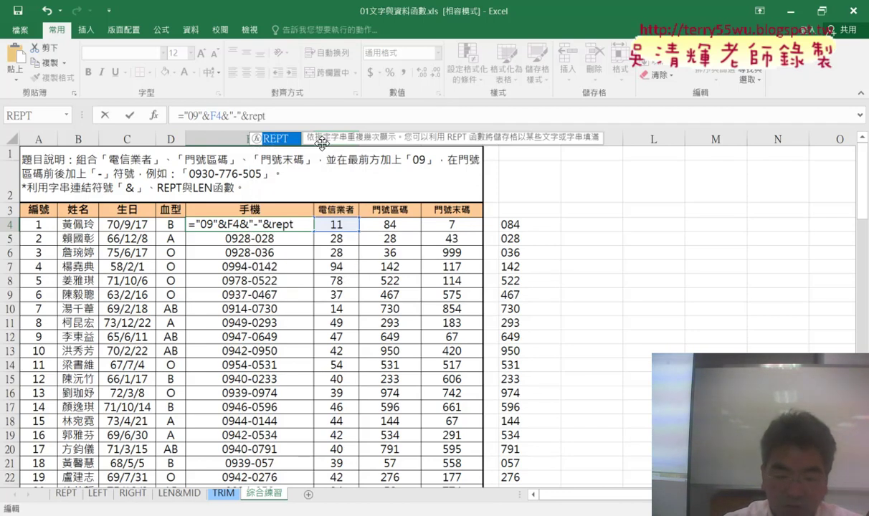
type("(")
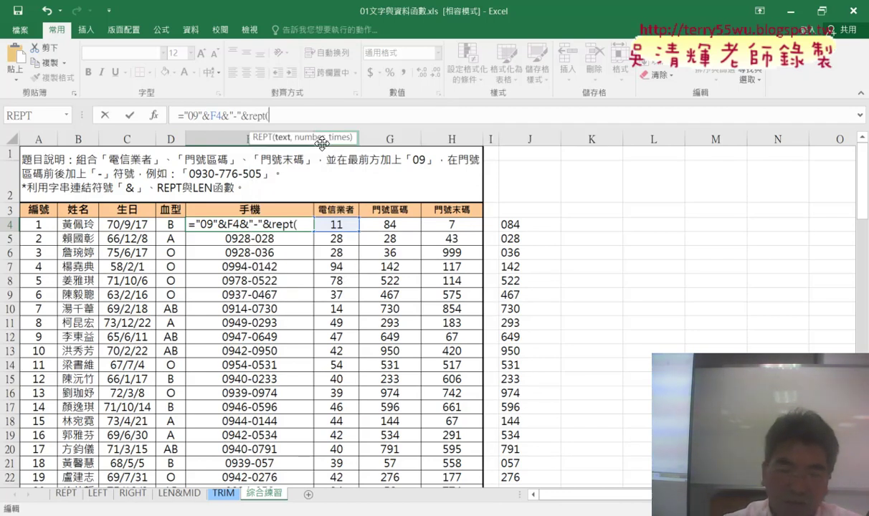
key("BackSpace")
key("BackSpace")
key("BackSpace")
key("BackSpace")
key("BackSpace")
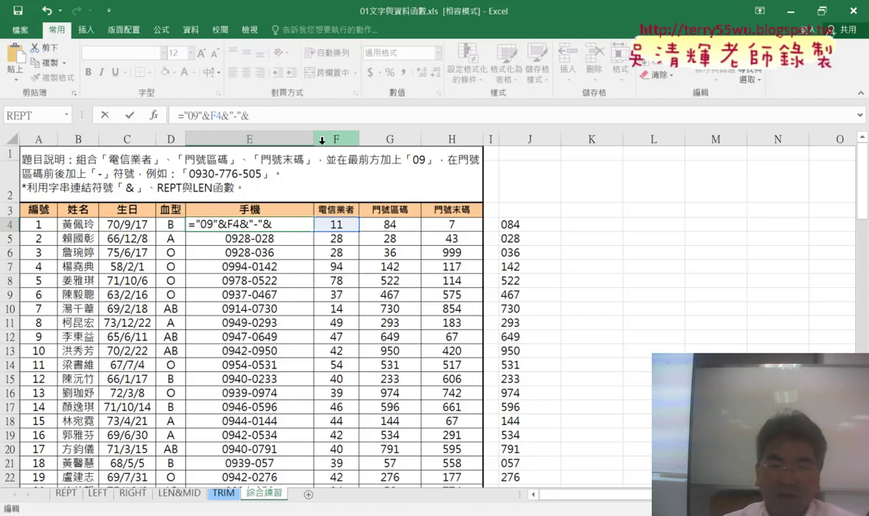
- Insert REPT from the Text category at the end of E4's formula
left_click(154, 115)
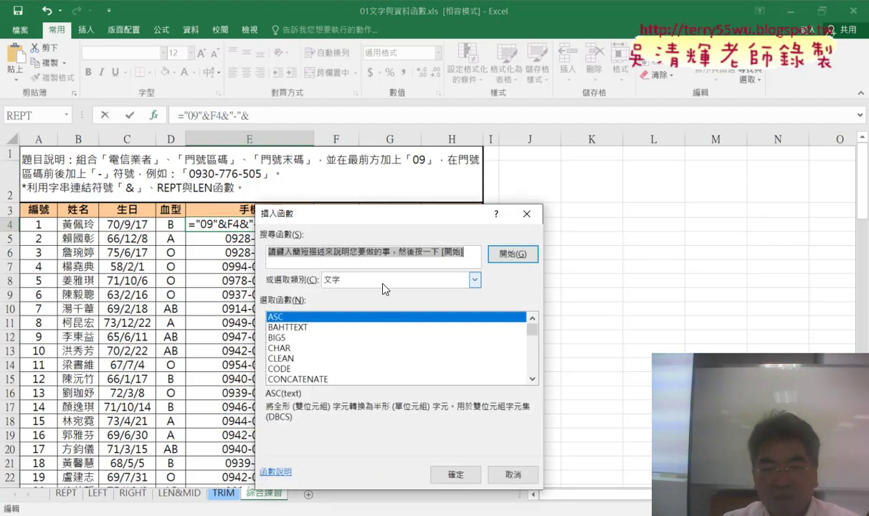
left_click_drag(535, 334, 535, 354)
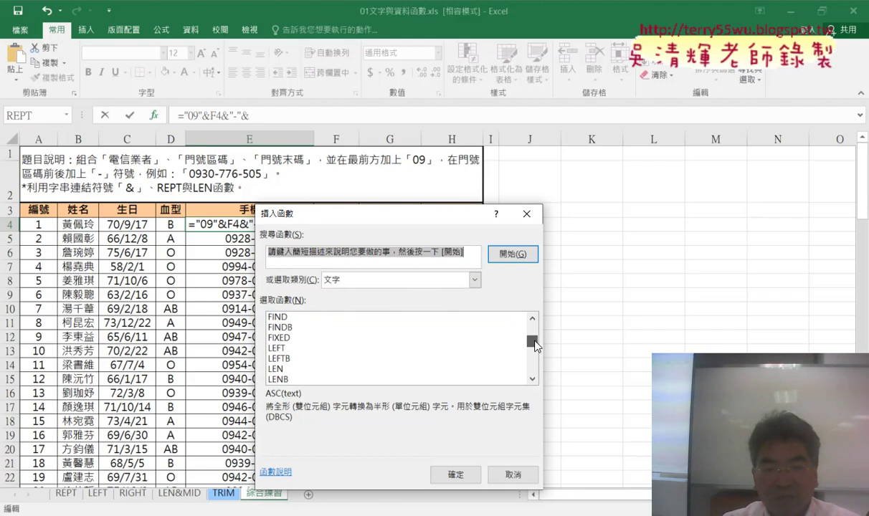
left_click(345, 379)
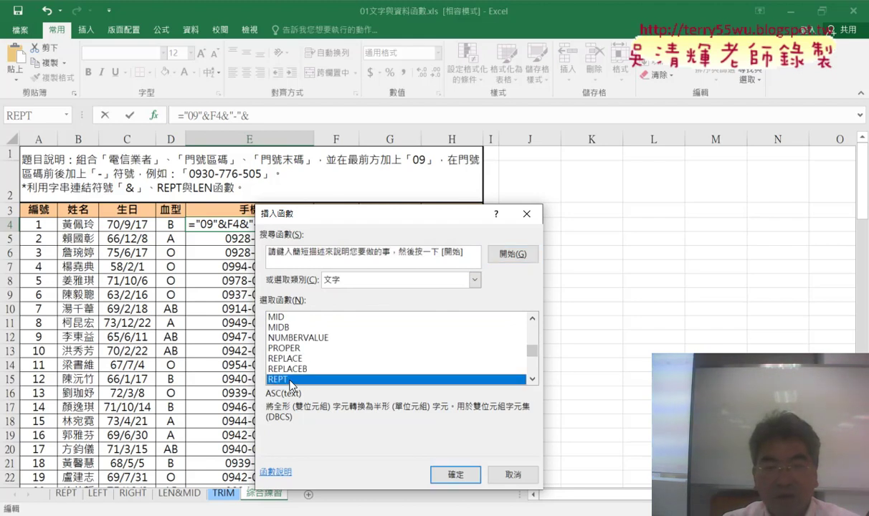
left_click(458, 472)
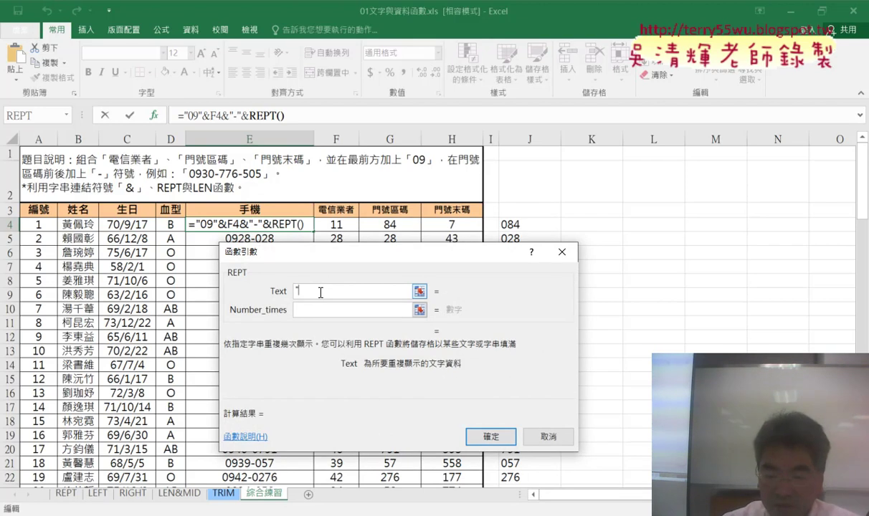
- Set E4's REPT arguments to text "0" and repeat count 3-LEN(G4)
type("\"0")
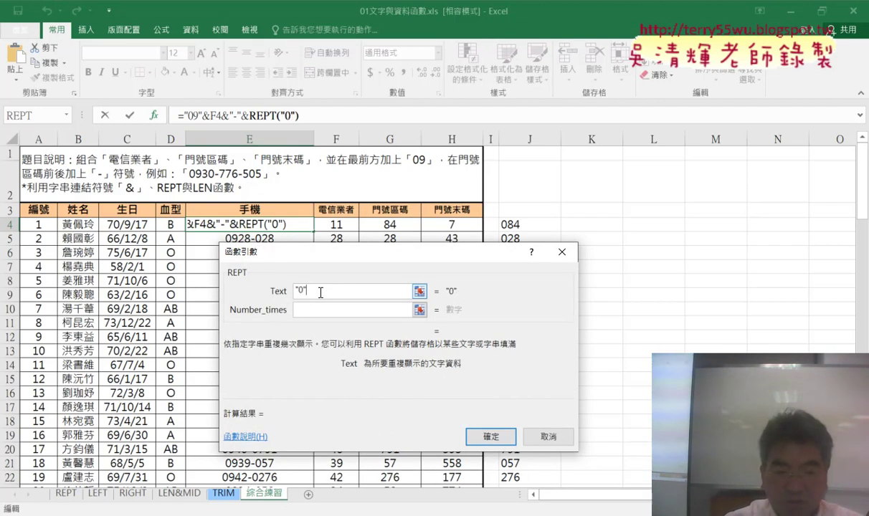
key("Tab")
type("3")
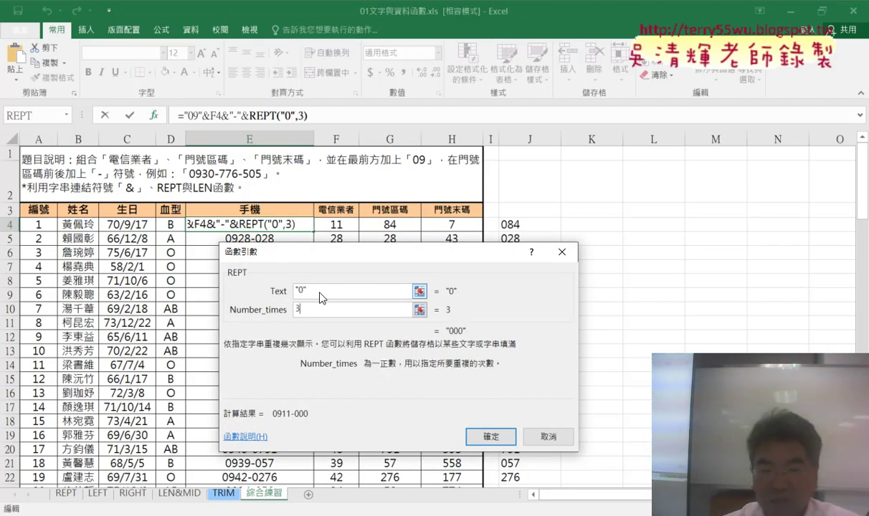
type("-l")
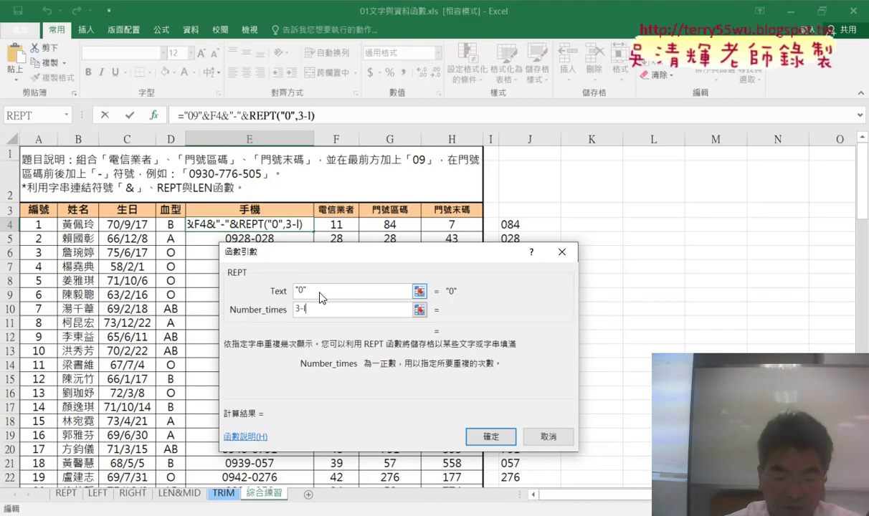
type("en")
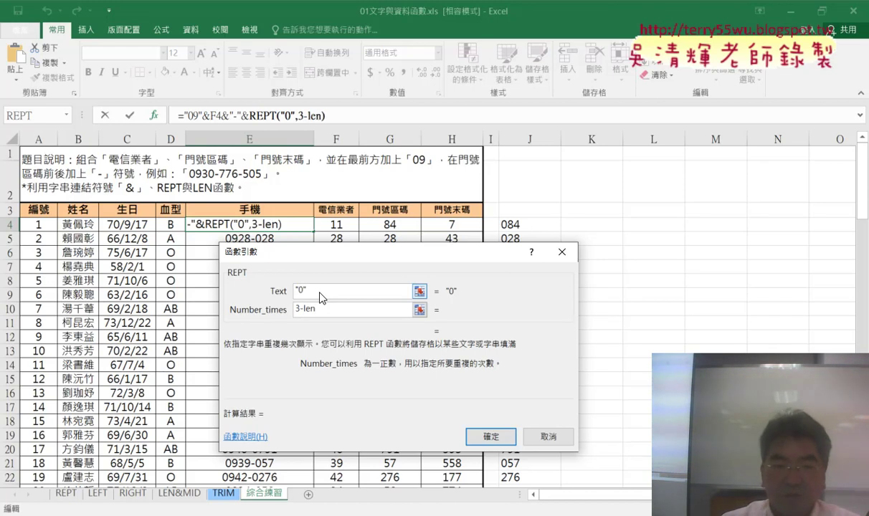
type("(")
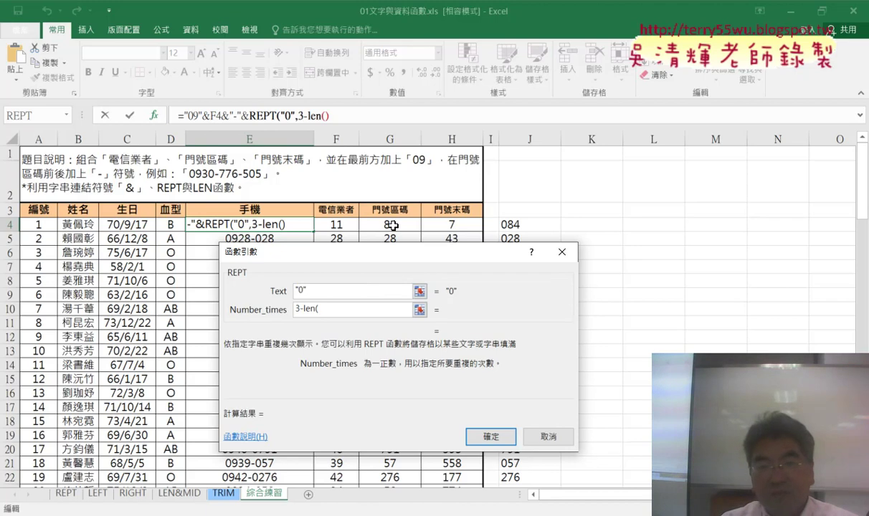
left_click(393, 225)
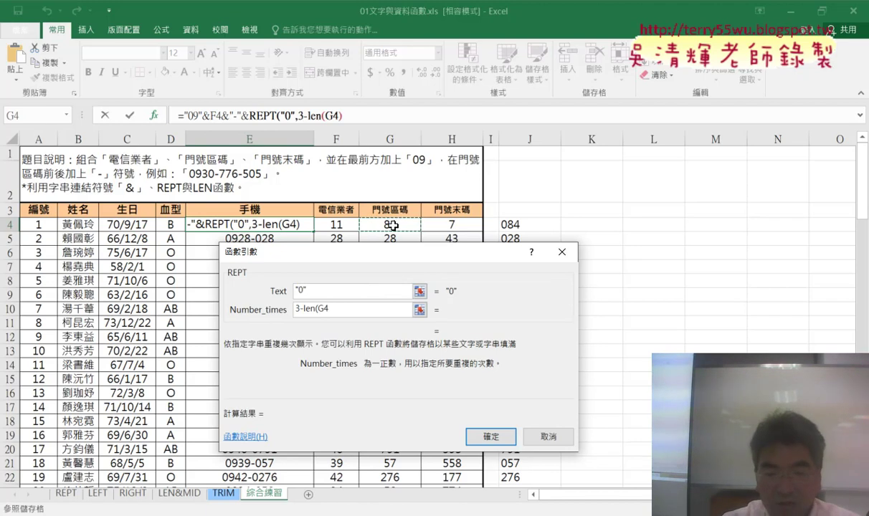
type(")")
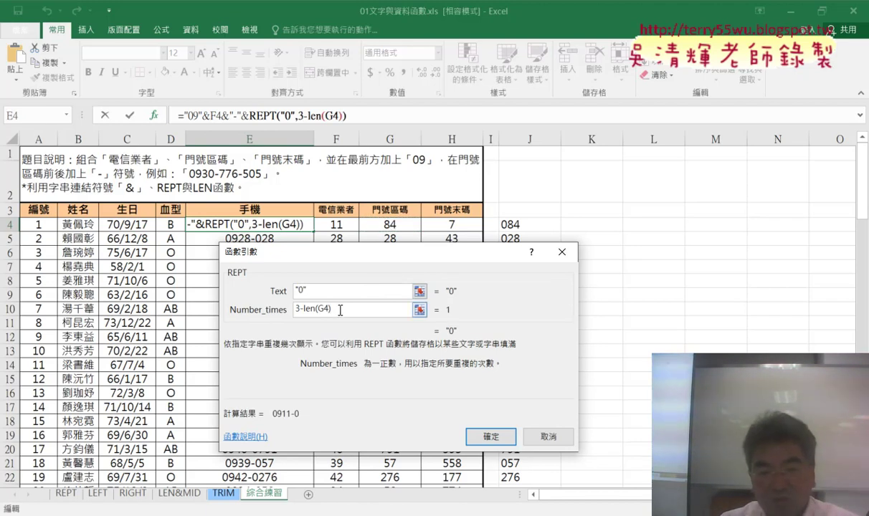
key("shift+Home")
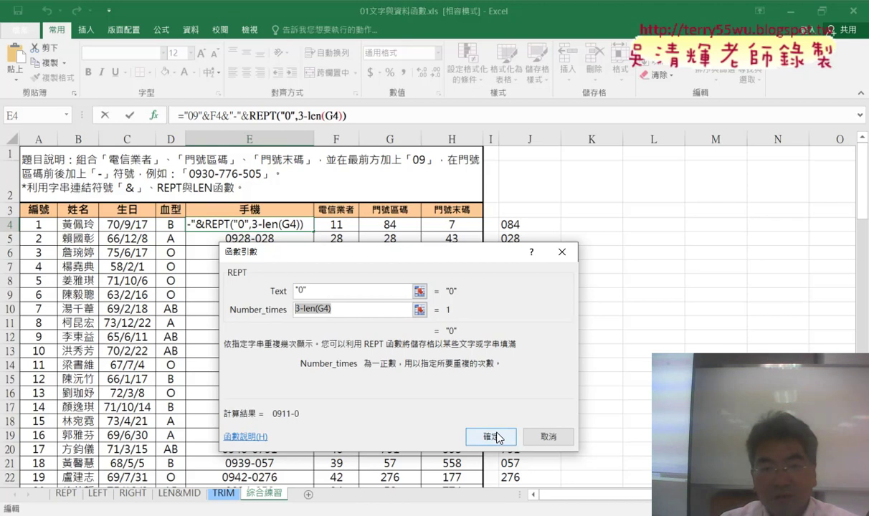
left_click(494, 436)
left_click(372, 117)
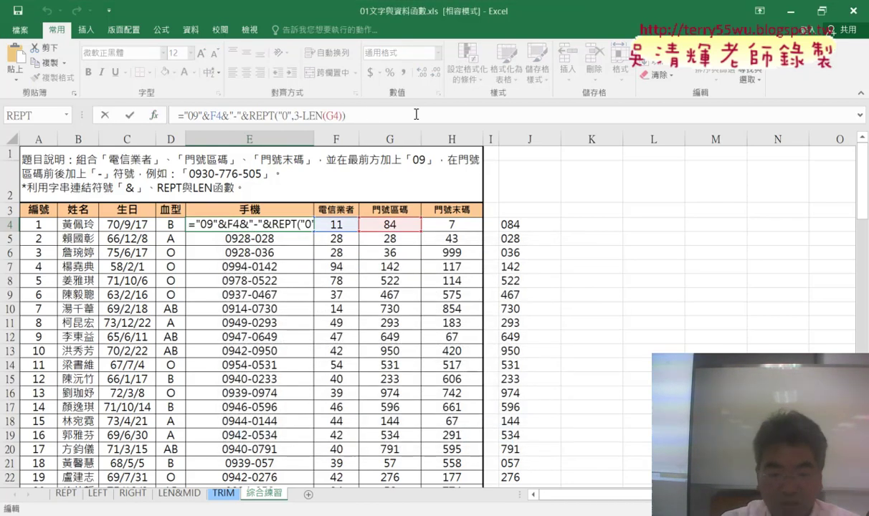
- Finish E4's formula with &G4 to show 0911-084 and drag it down column E
type("&")
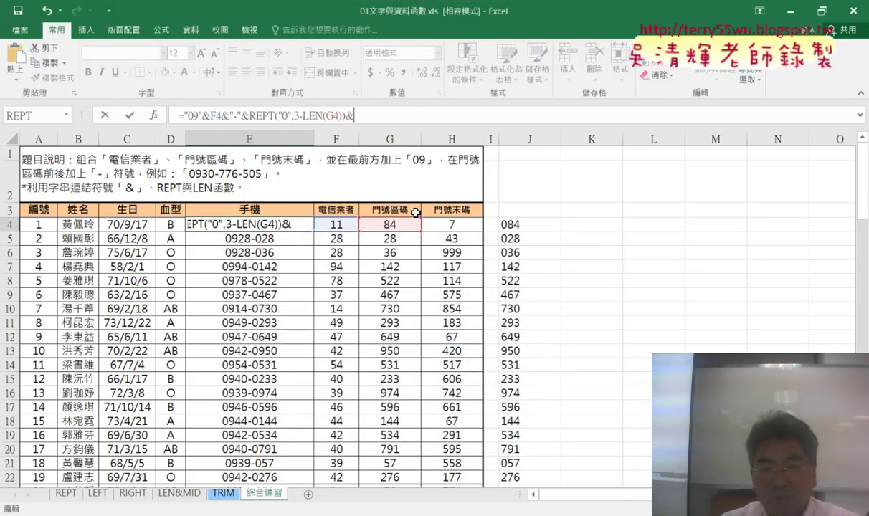
left_click(390, 226)
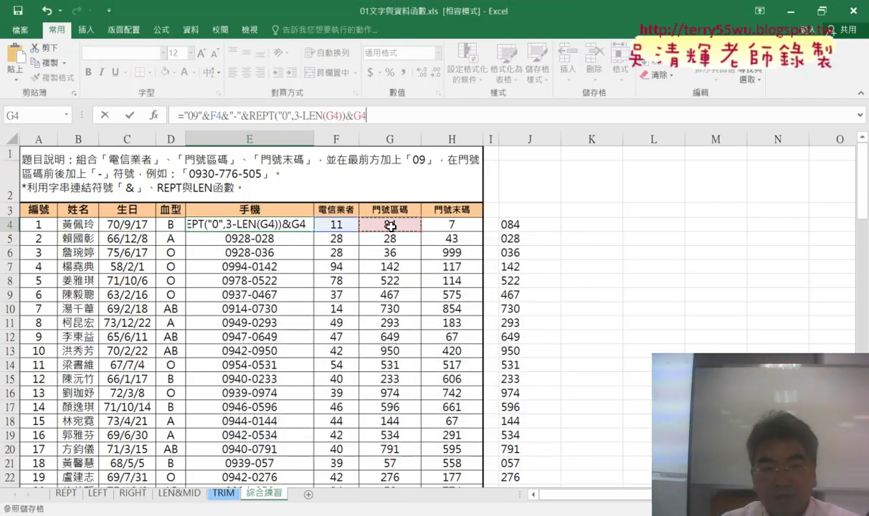
left_click(130, 116)
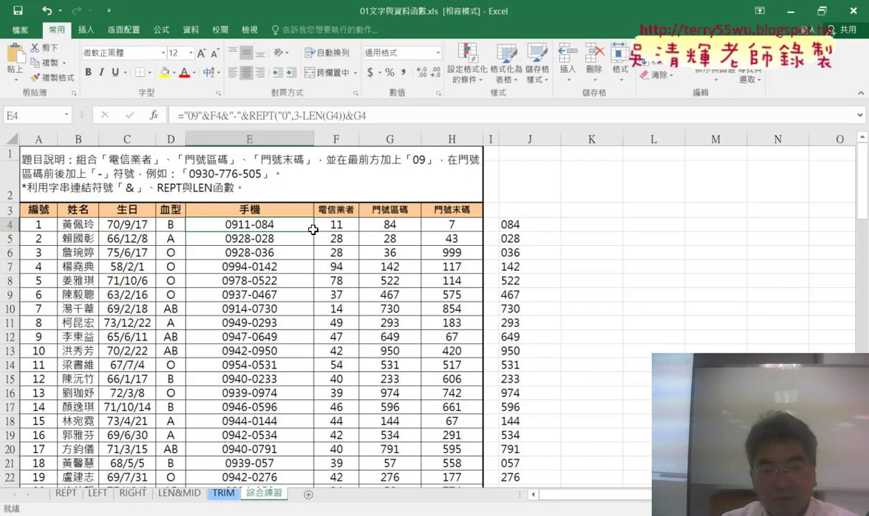
double_click(313, 229)
left_click(129, 116)
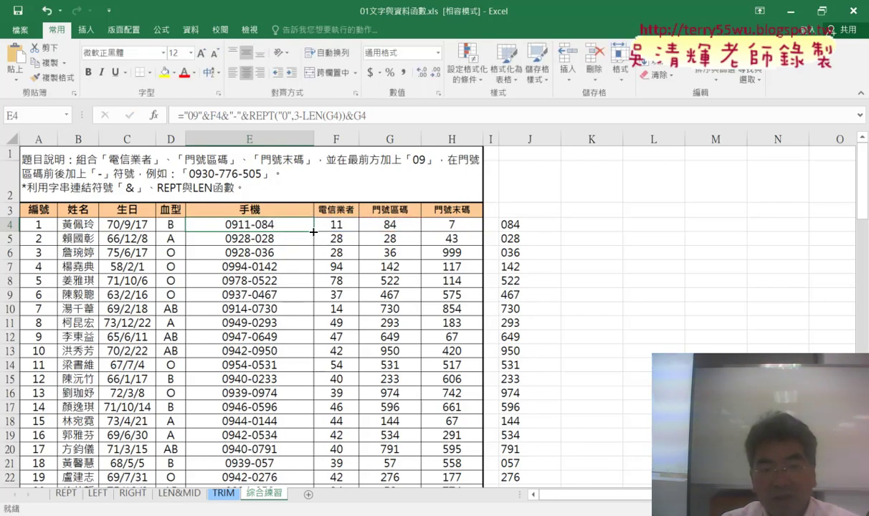
left_click_drag(314, 232, 313, 471)
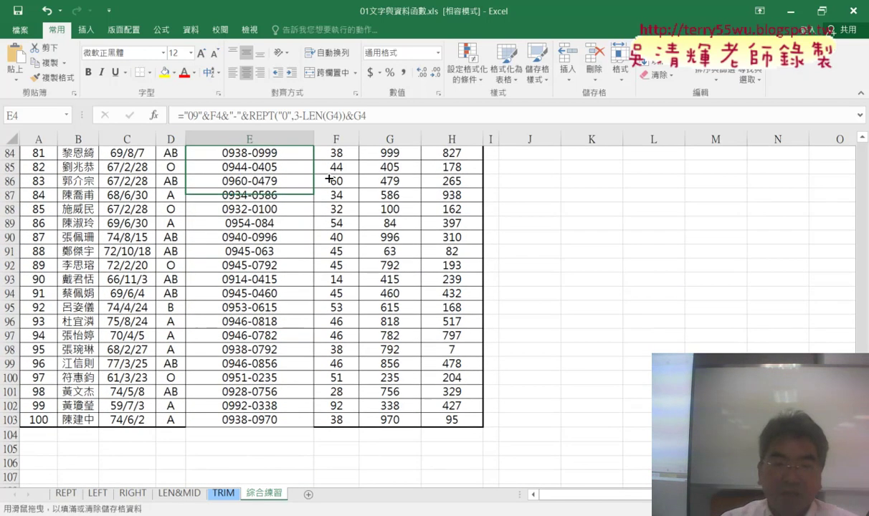
mouse_move(313, 471)
left_mouse_down()
mouse_move(318, 34)
mouse_move(298, 219)
left_mouse_up()
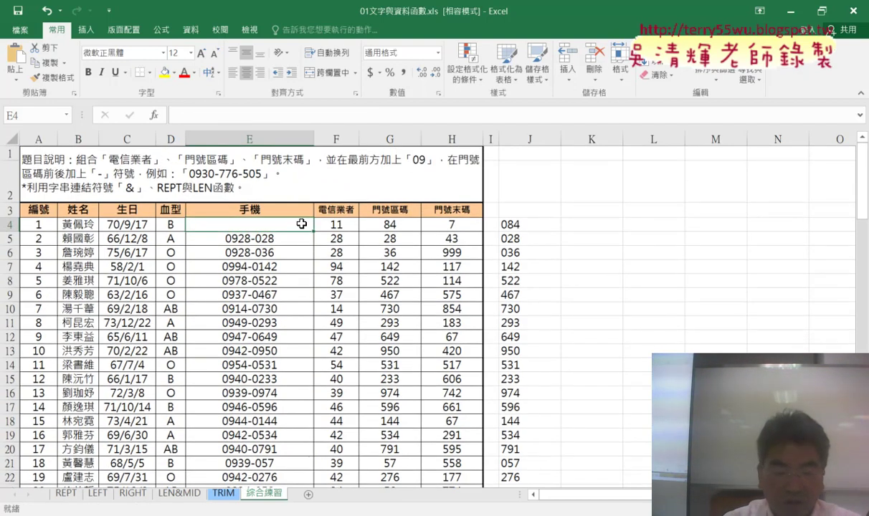
key("ctrl+z")
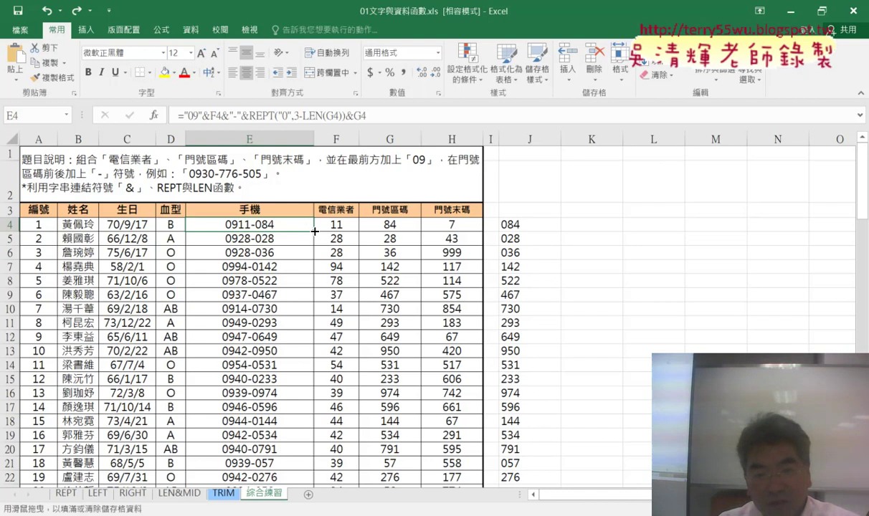
double_click(314, 231)
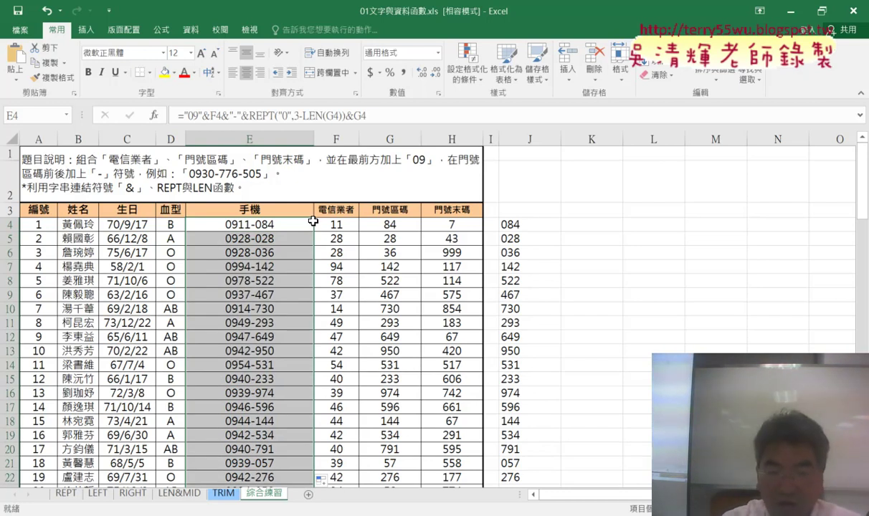
key("ctrl+z")
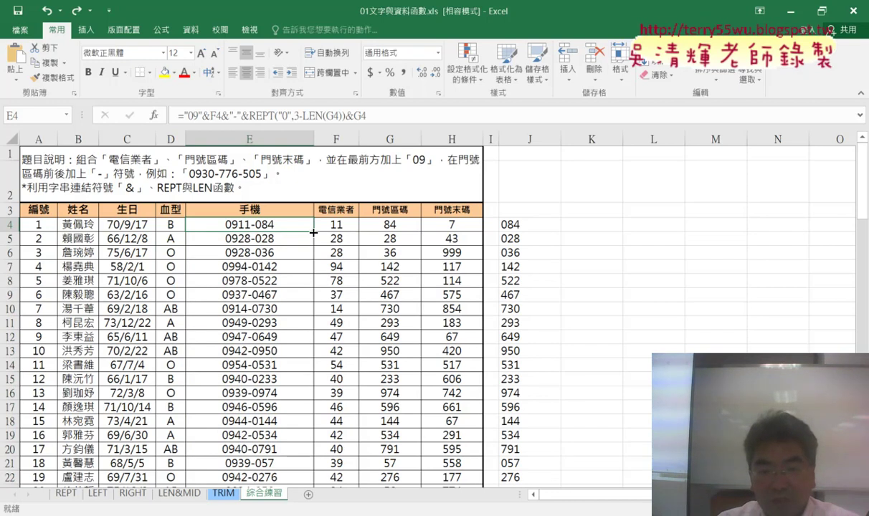
left_click(318, 234)
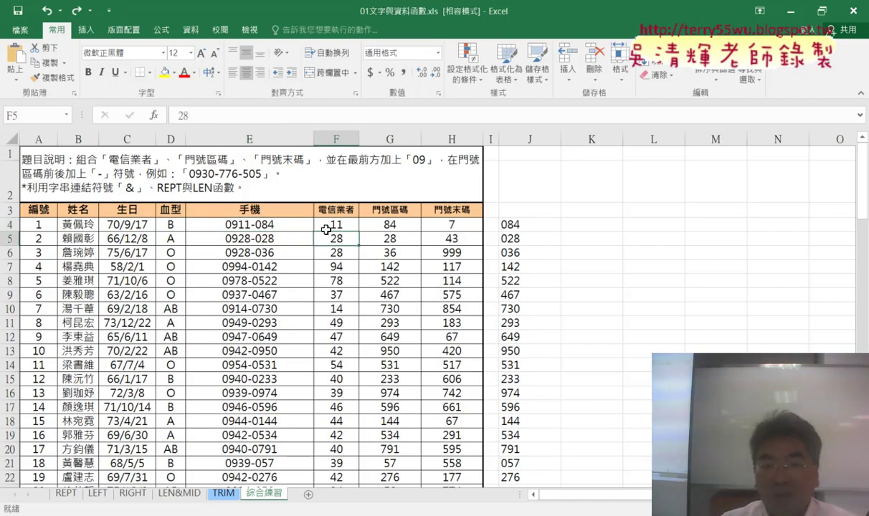
left_click(296, 225)
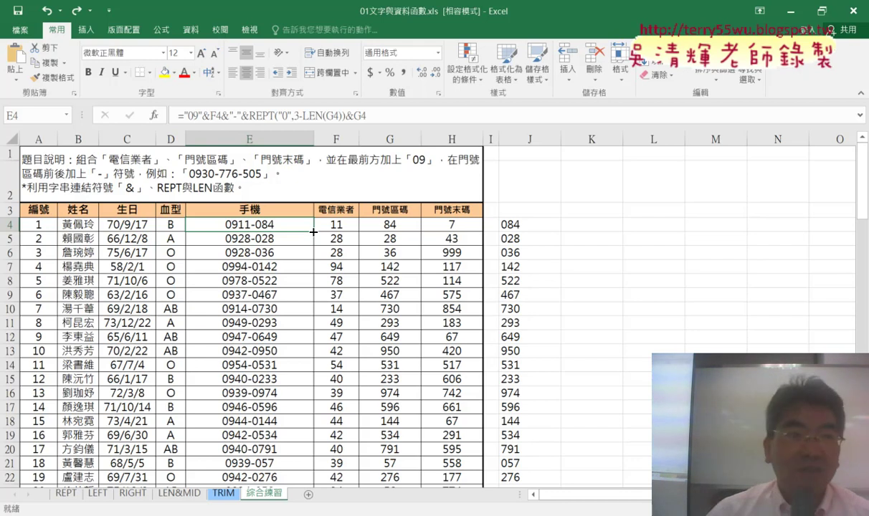
- Fill E4's phone formula down to the last row and highlight the 084 padded prefix
double_click(313, 231)
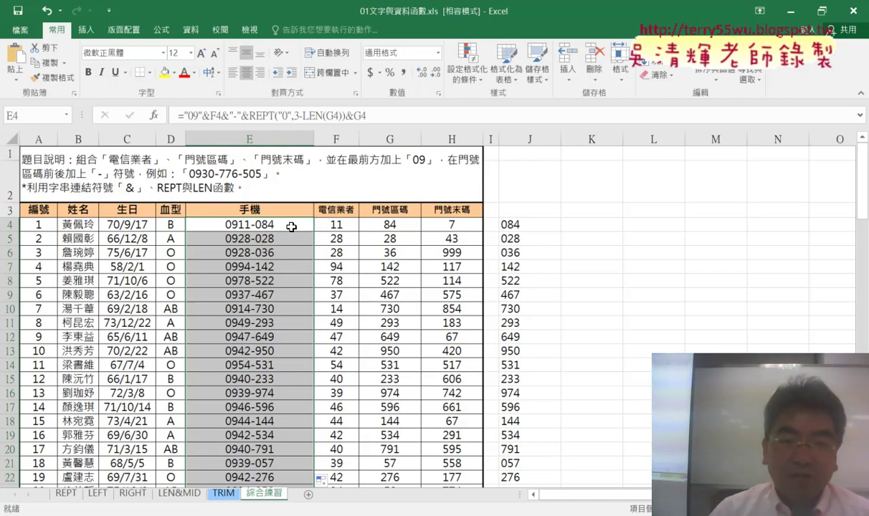
left_click(296, 226)
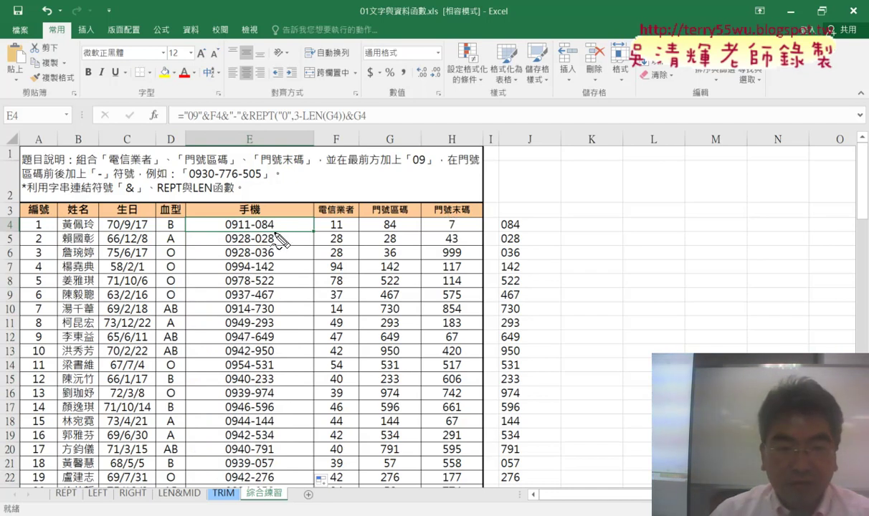
left_click_drag(273, 232, 244, 232)
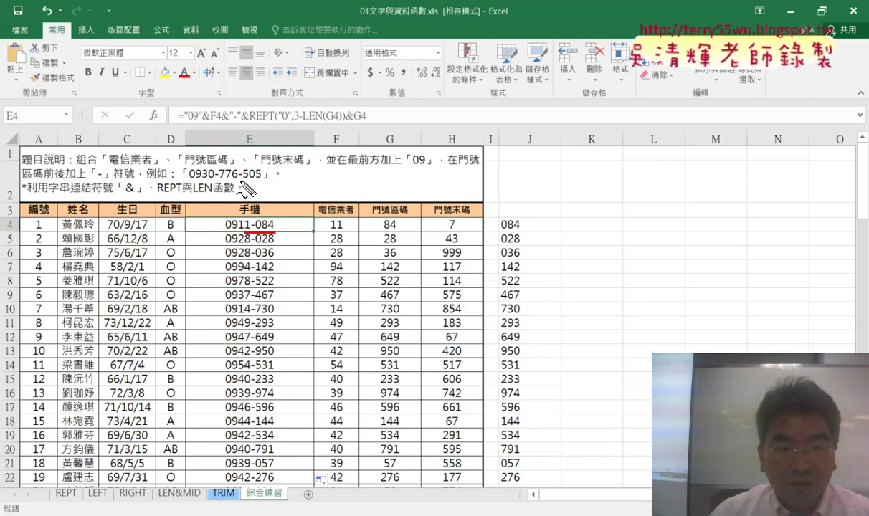
left_click_drag(212, 180, 261, 180)
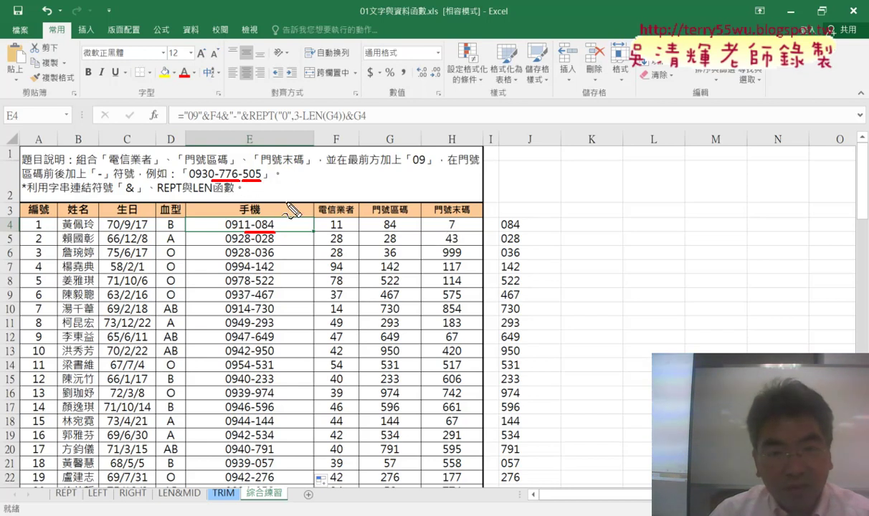
- Annotate the G4 references, suffix column heading and &F4, then clear the marks
left_click_drag(325, 122, 366, 122)
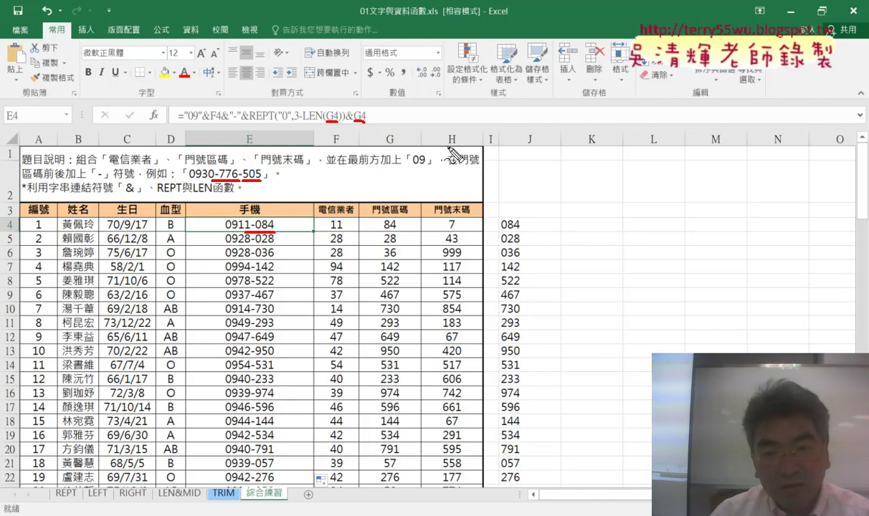
left_click_drag(451, 149, 466, 157)
left_click_drag(450, 214, 452, 226)
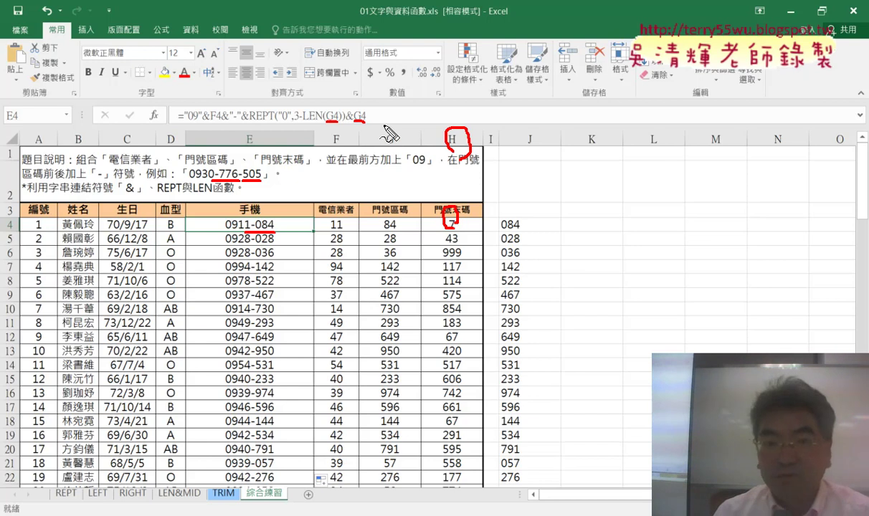
mouse_move(230, 180)
left_mouse_down()
mouse_move(220, 162)
mouse_move(238, 180)
left_mouse_up()
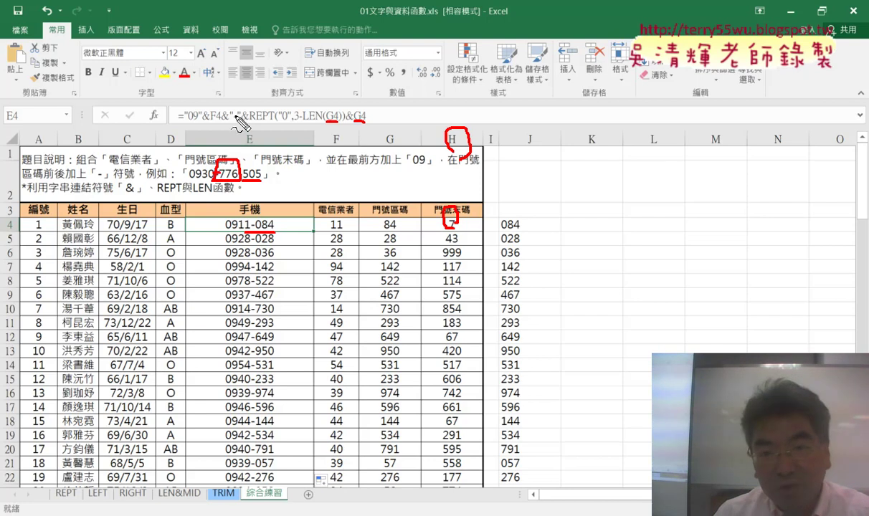
left_click_drag(371, 109, 367, 122)
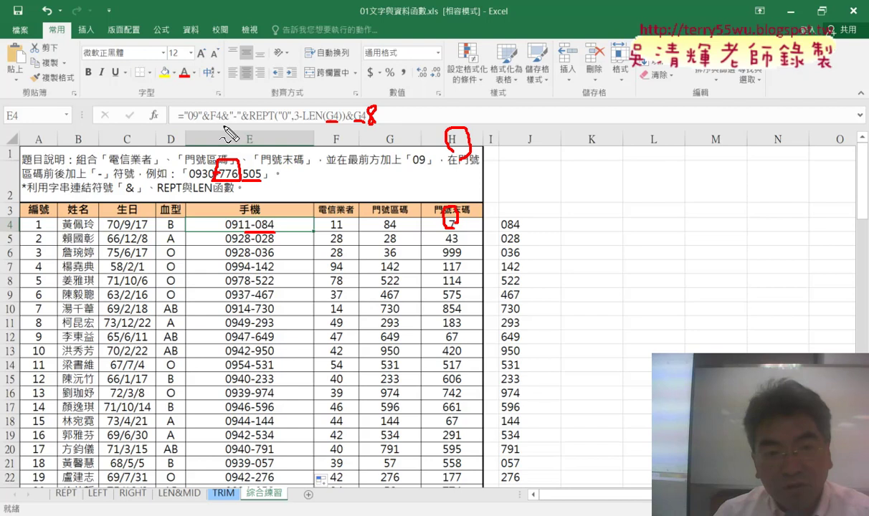
left_click_drag(220, 105, 221, 128)
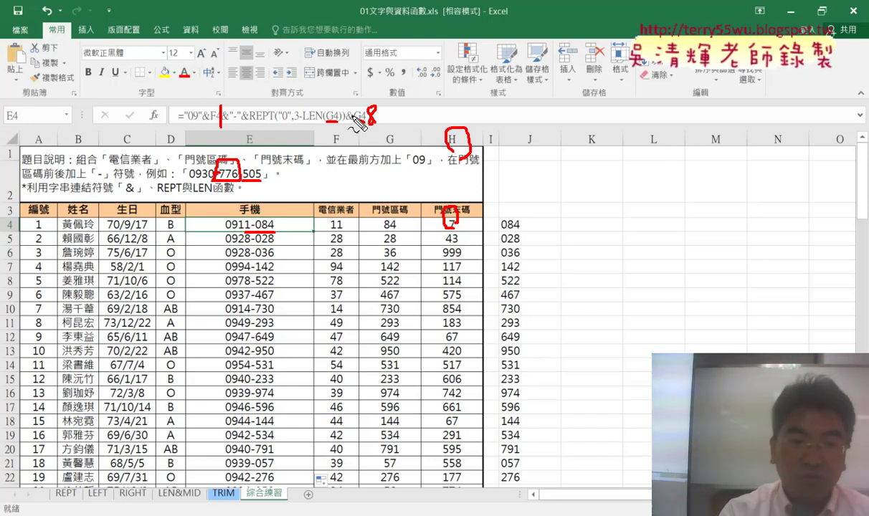
key("Escape")
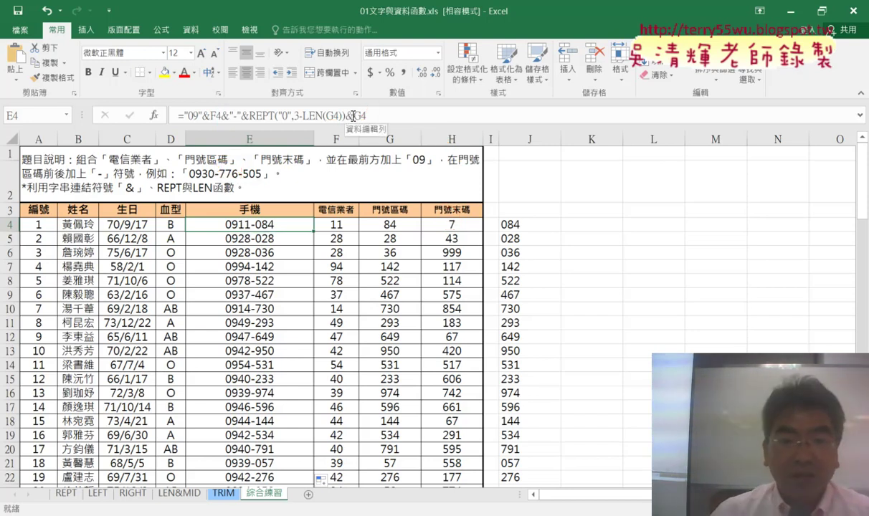
left_click(356, 115)
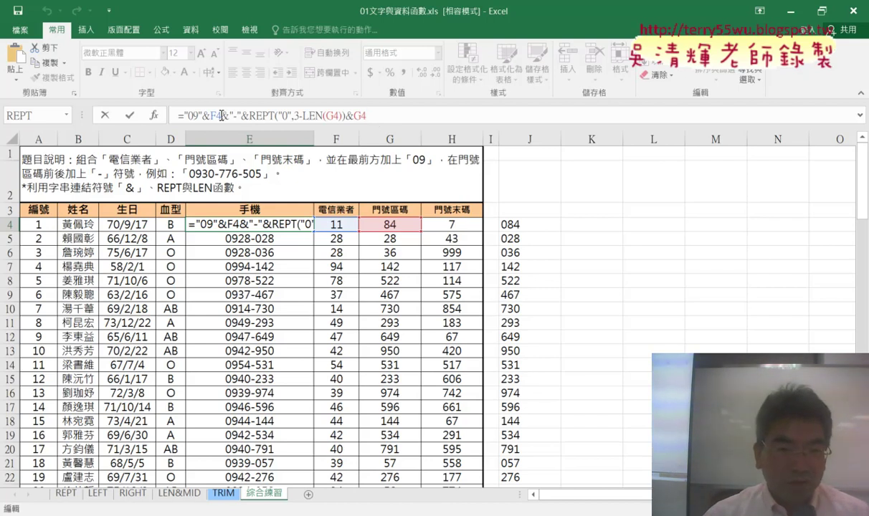
left_click_drag(222, 115, 370, 115)
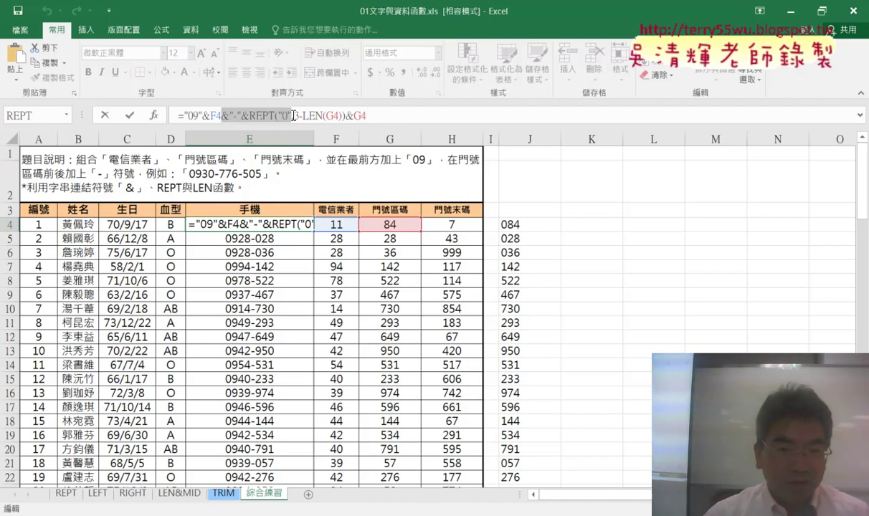
left_click(375, 116)
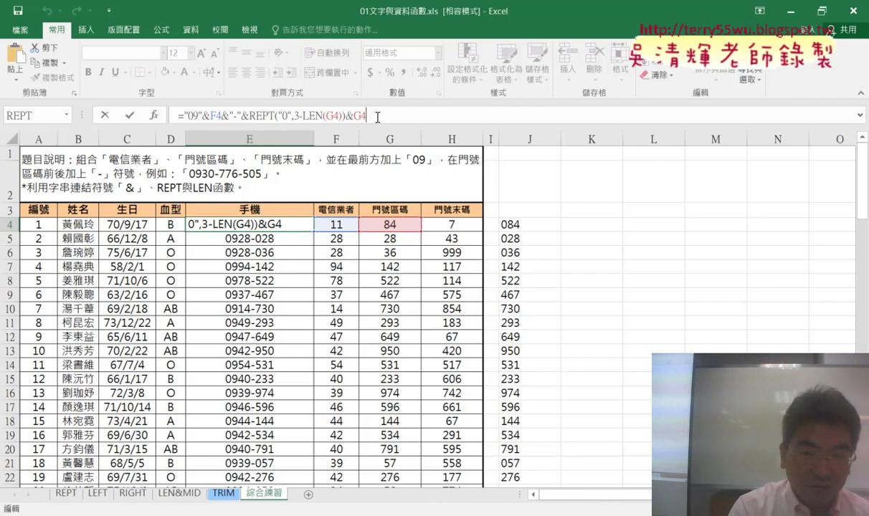
type("&\"-\"&REPT(\"0\",3-LEN(G4))&G4")
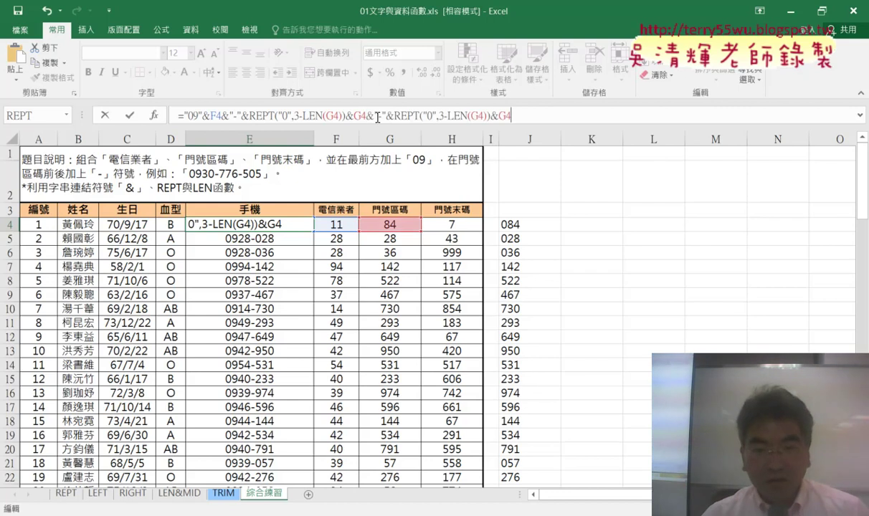
left_click_drag(367, 116, 542, 123)
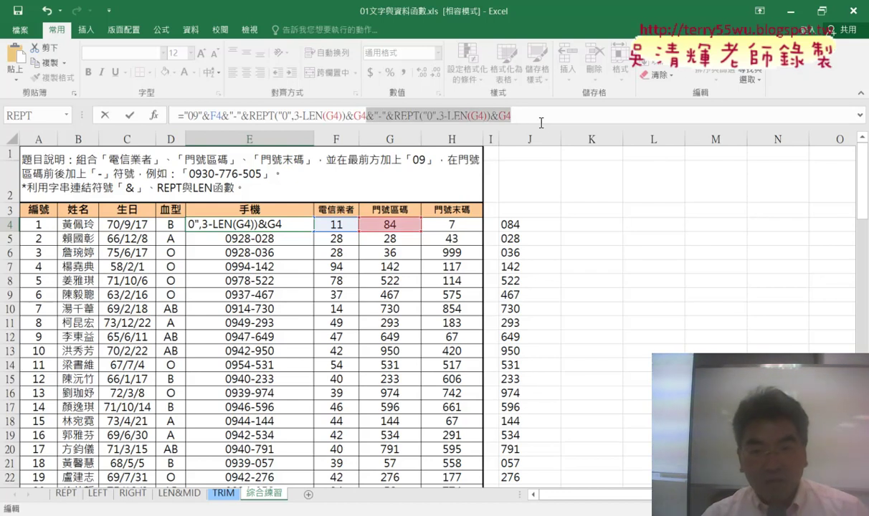
left_click(474, 116)
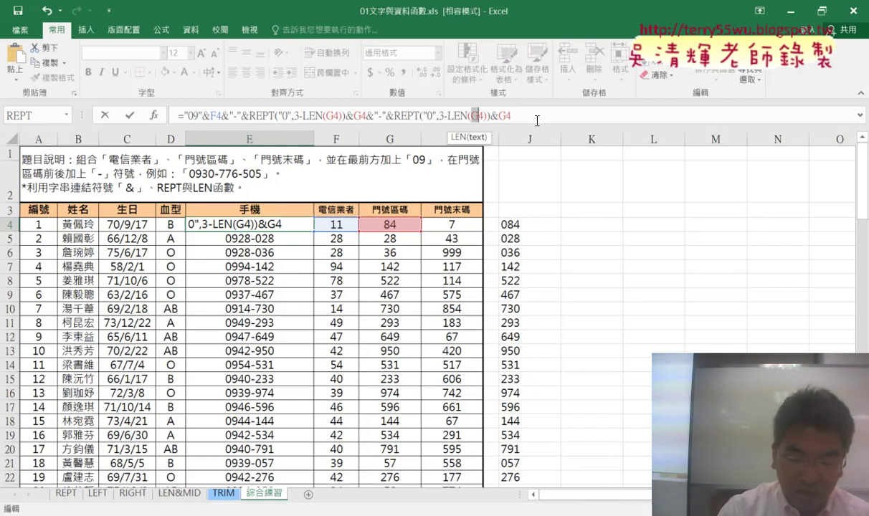
type("H")
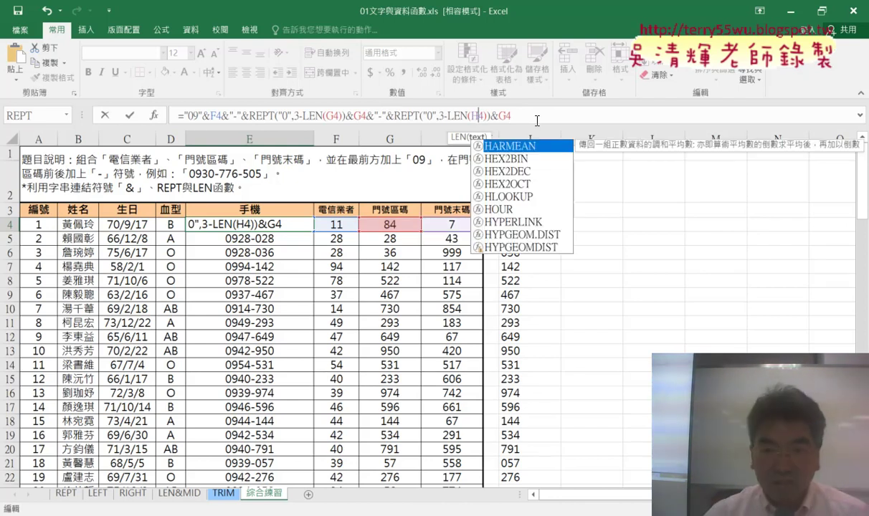
left_click_drag(499, 116, 516, 115)
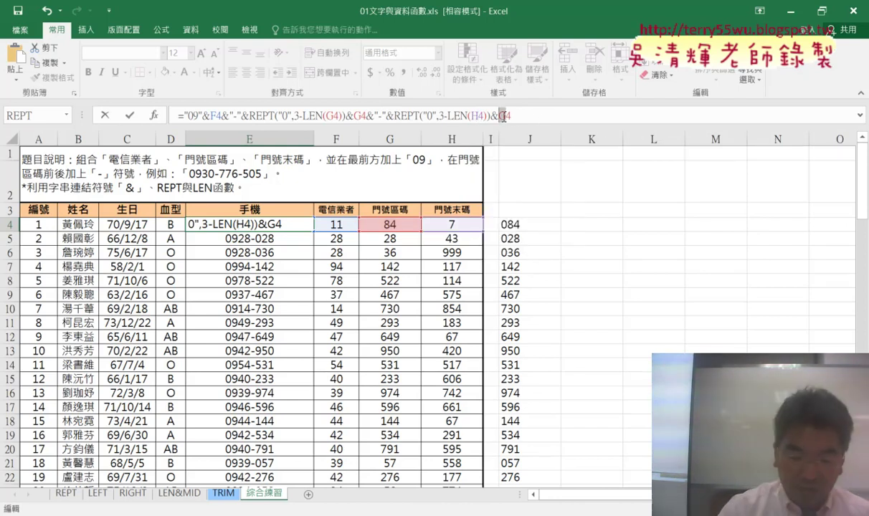
type("H")
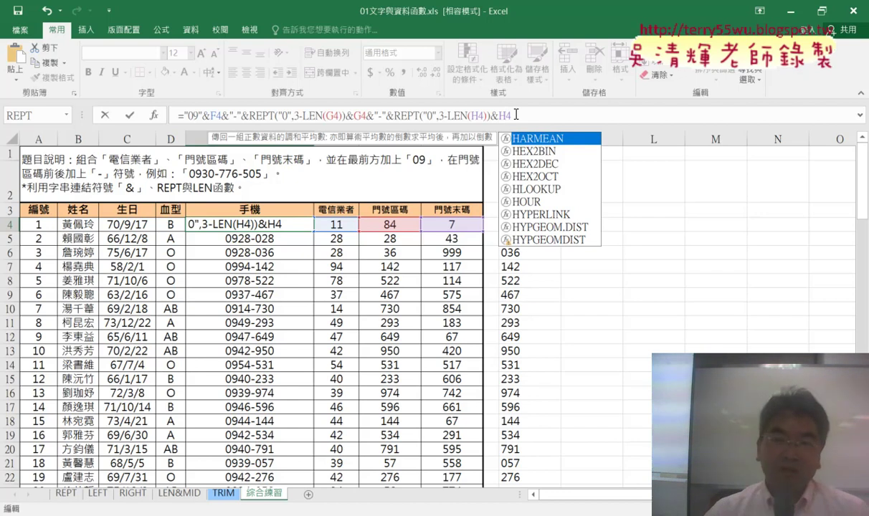
left_click(128, 116)
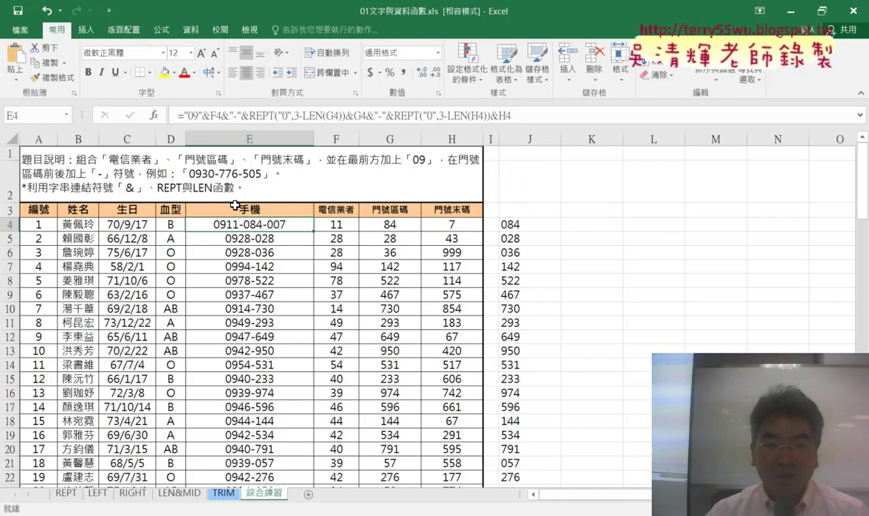
- Fill the phone-number formula down column E, save the workbook, and switch to the Google Docs notes
double_click(313, 231)
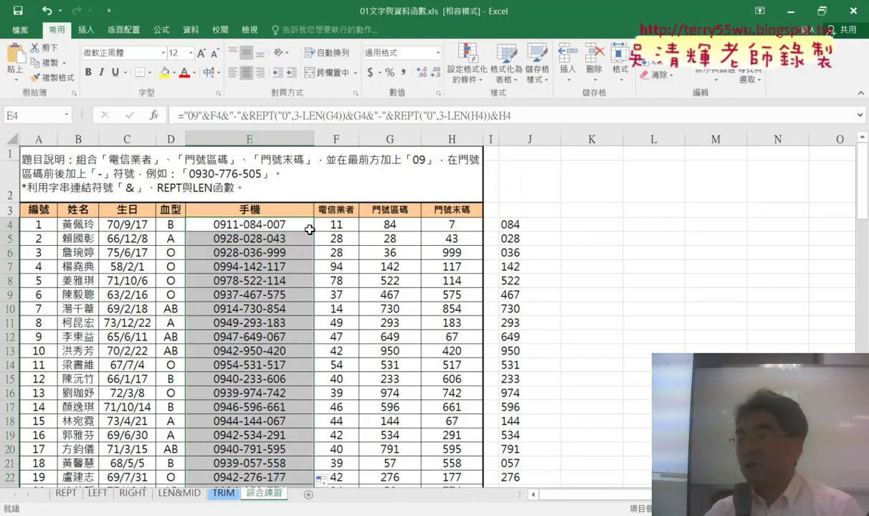
left_click(292, 226)
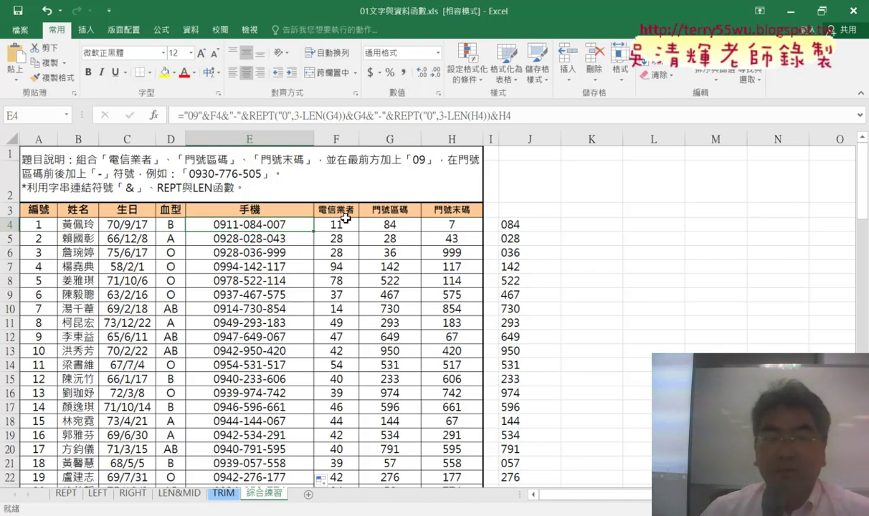
left_click(19, 12)
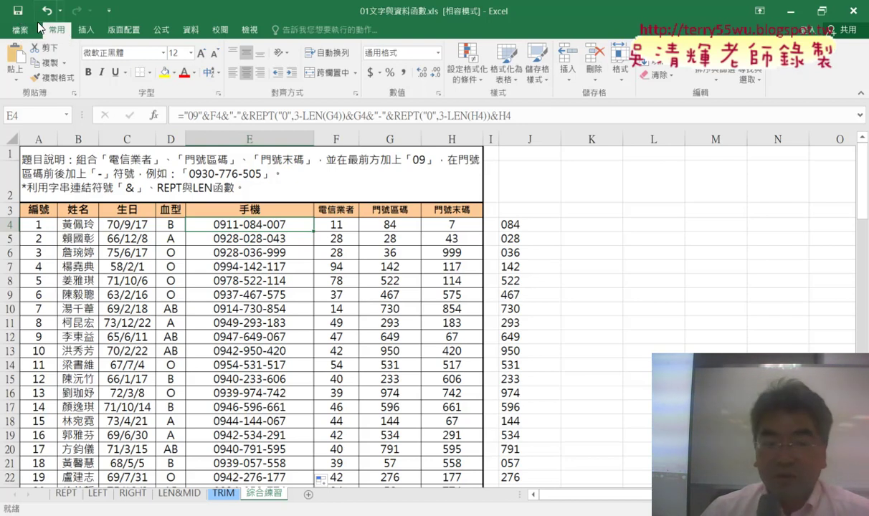
key("alt+Tab")
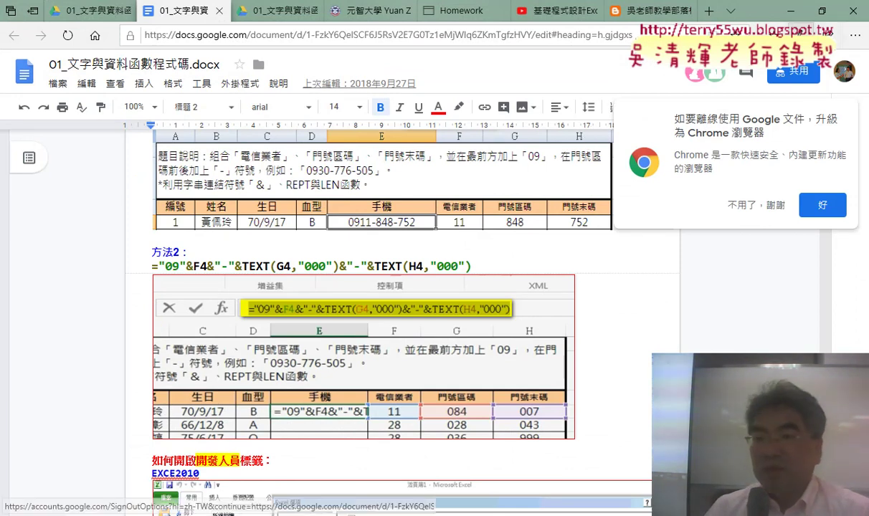
- After reviewing the TEXT(G4,"000") Method 2 notes, minimize Chrome to return to Excel
left_click(788, 13)
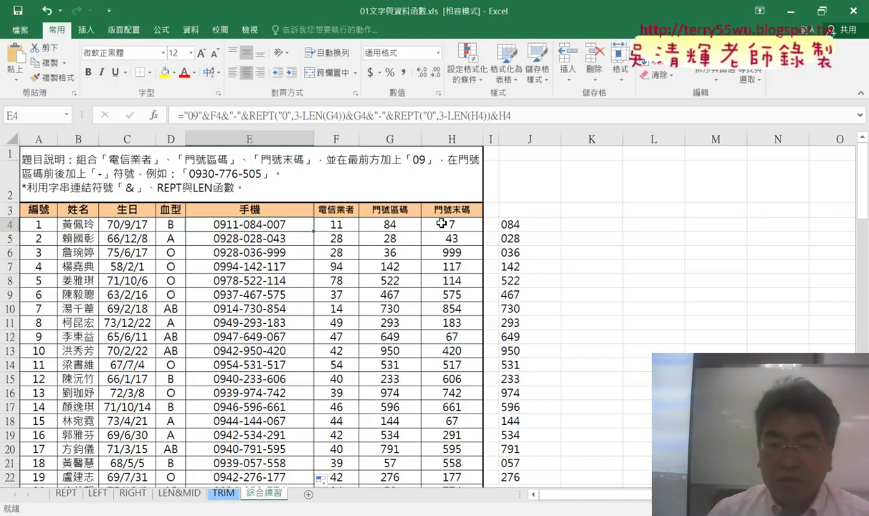
- Select the whole of column J and delete its helper prefix values
left_click(532, 137)
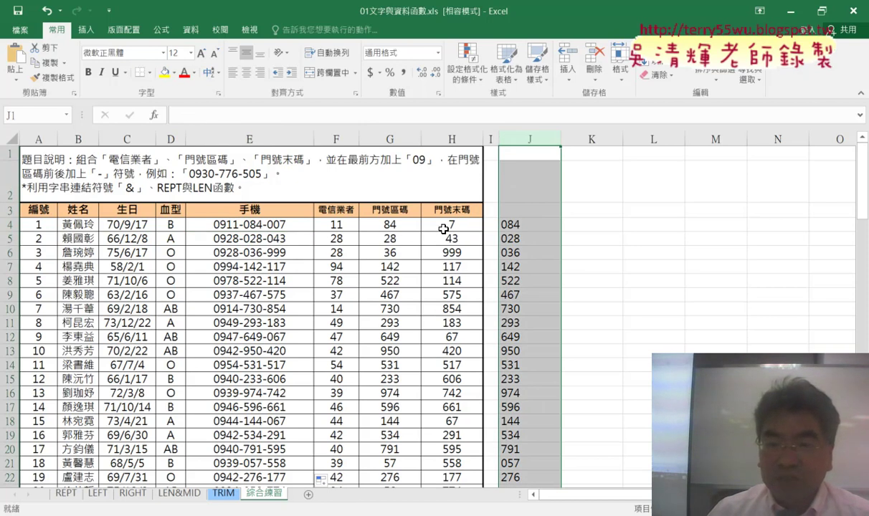
left_click(430, 224)
left_click(529, 136)
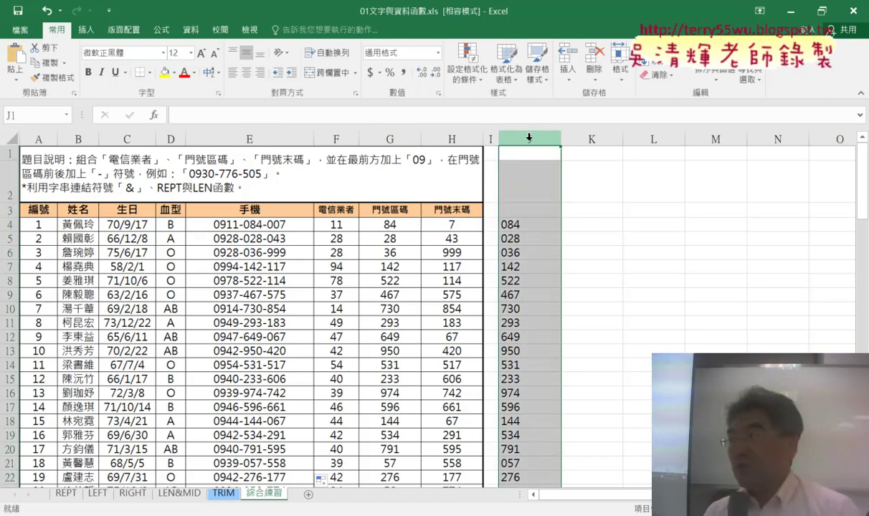
key("Delete")
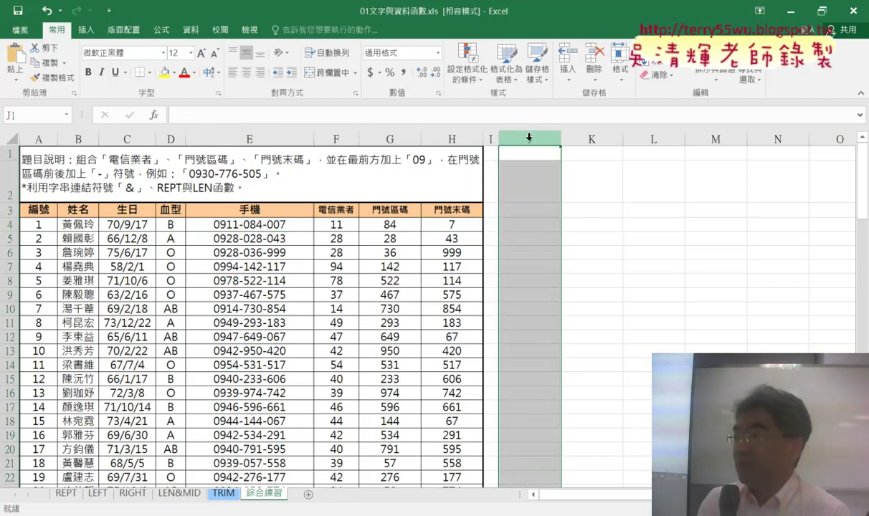